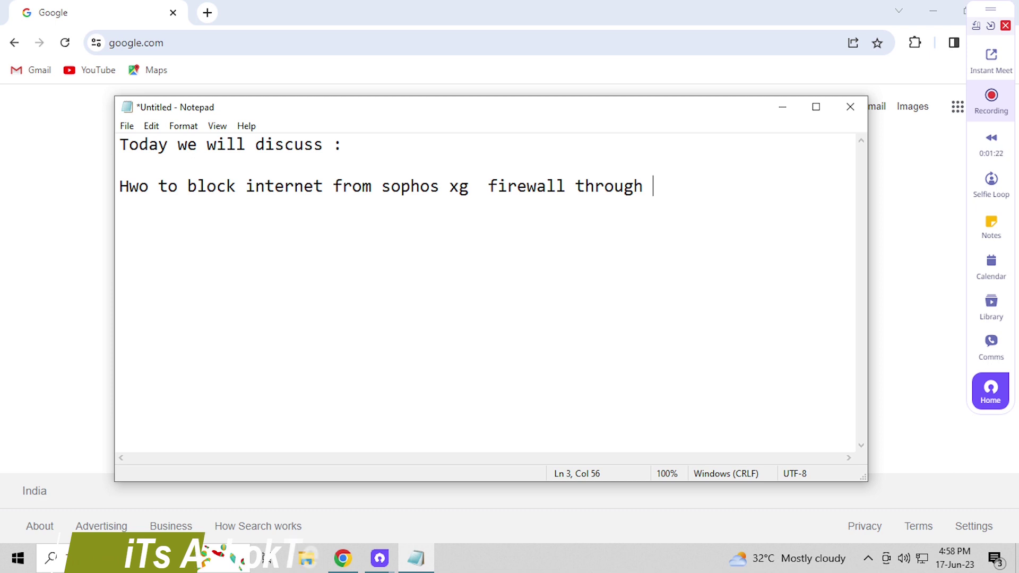
Append 'MAC!' after 'through' at the end of the note's title line
text(MAC)
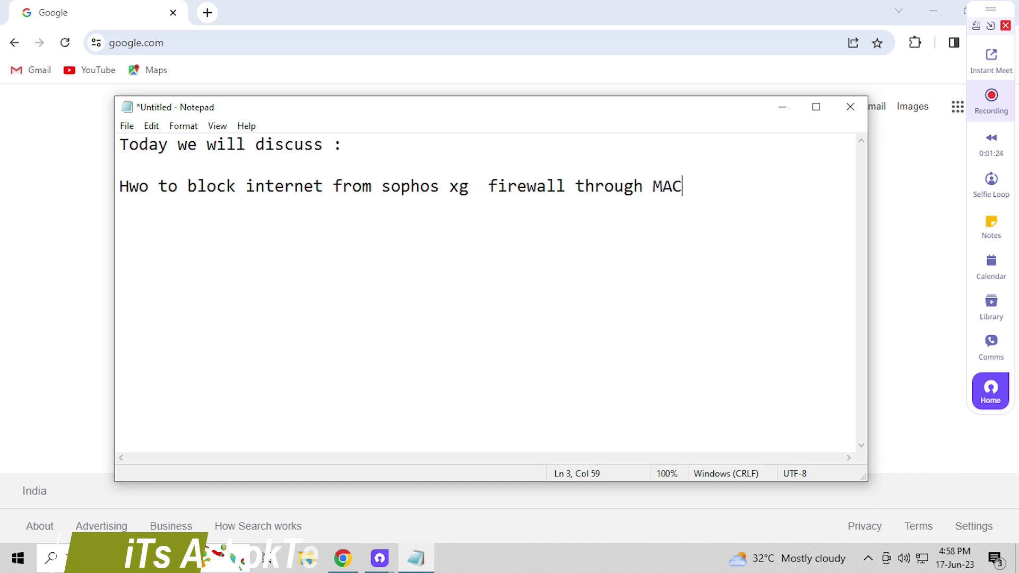
text(!)
key(Left)
key(Left)
key(Left)
key(Left)
key(Left)
key(Left)
key(Left)
key(Left)
key(Left)
key(Left)
key(Left)
key(Left)
key(Left)
key(Left)
key(Left)
key(Left)
key(Left)
key(Left)
key(Left)
key(Left)
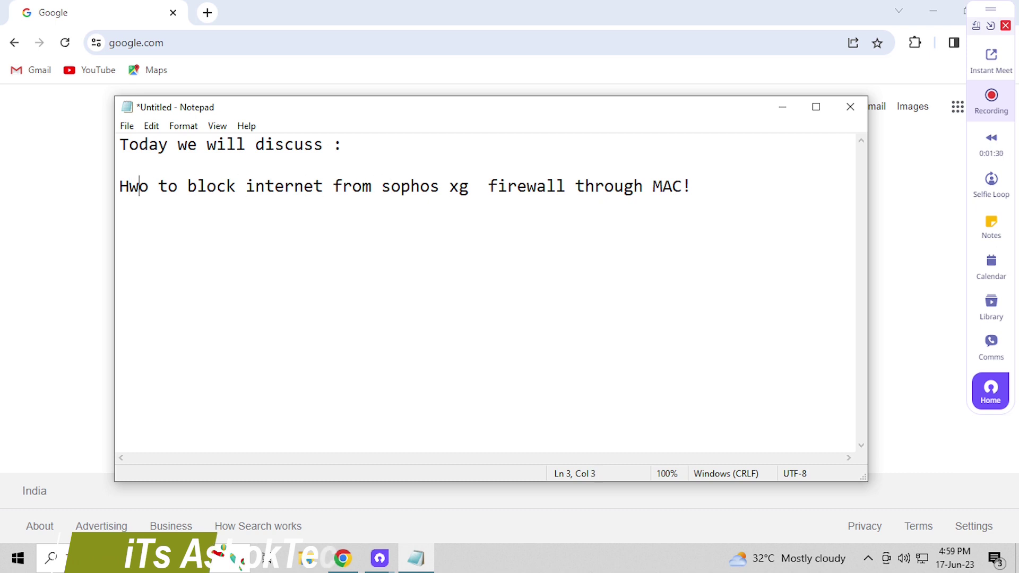
Correct 'Hwo' to 'How' and add the line 'so let's start without westing time...' below the title
key(BackSpace)
key(BackSpace)
text(ow)
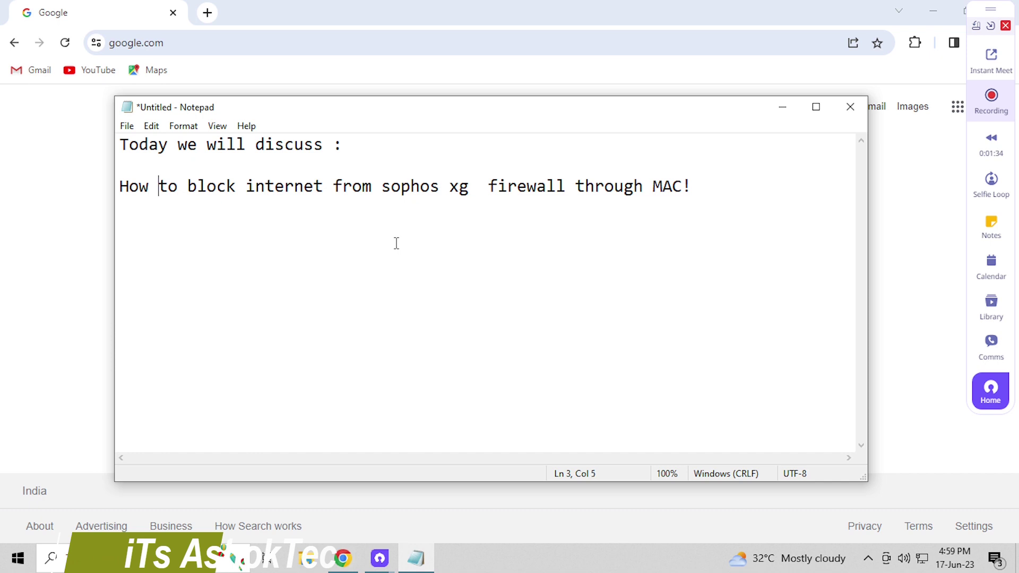
key(Right)
key(Right)
key(Right)
key(Right)
key(Right)
key(Right)
key(Right)
key(Right)
key(Right)
key(Right)
key(Right)
key(Right)
key(Right)
key(Right)
key(Right)
key(Right)
key(Right)
key(Right)
key(Right)
key(Right)
key(Return)
key(Return)
text(so)
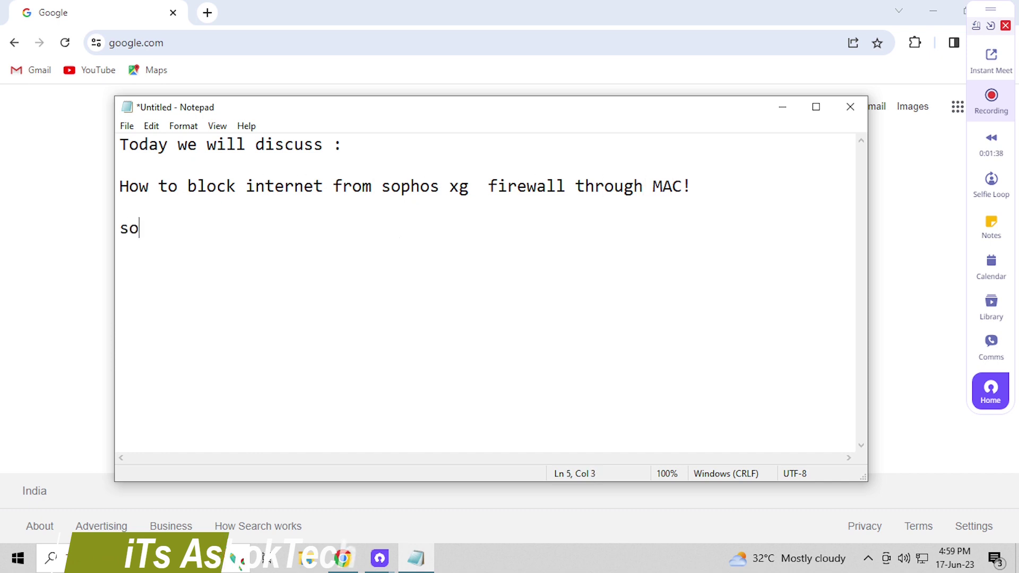
text( let's s)
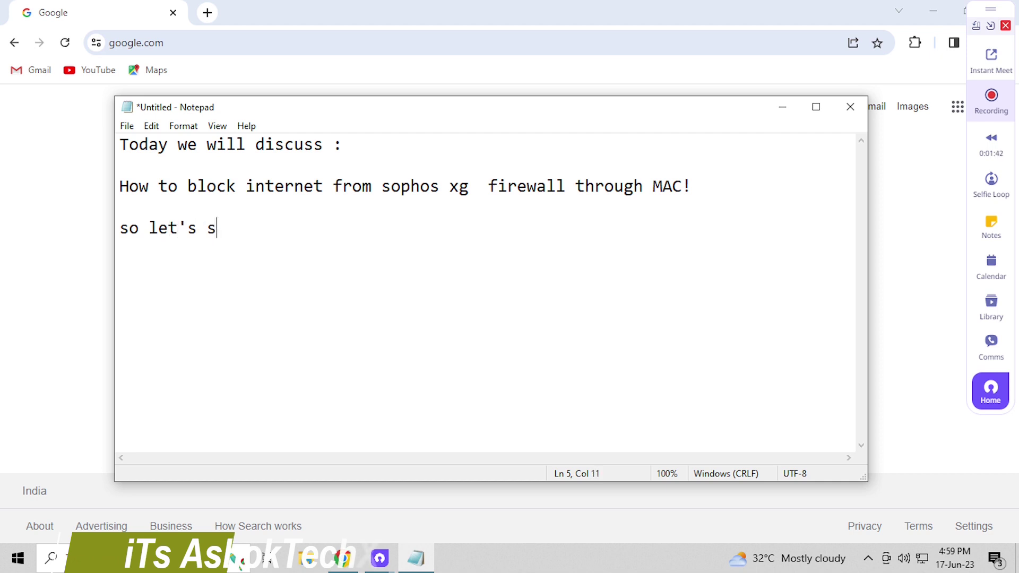
text(tart without )
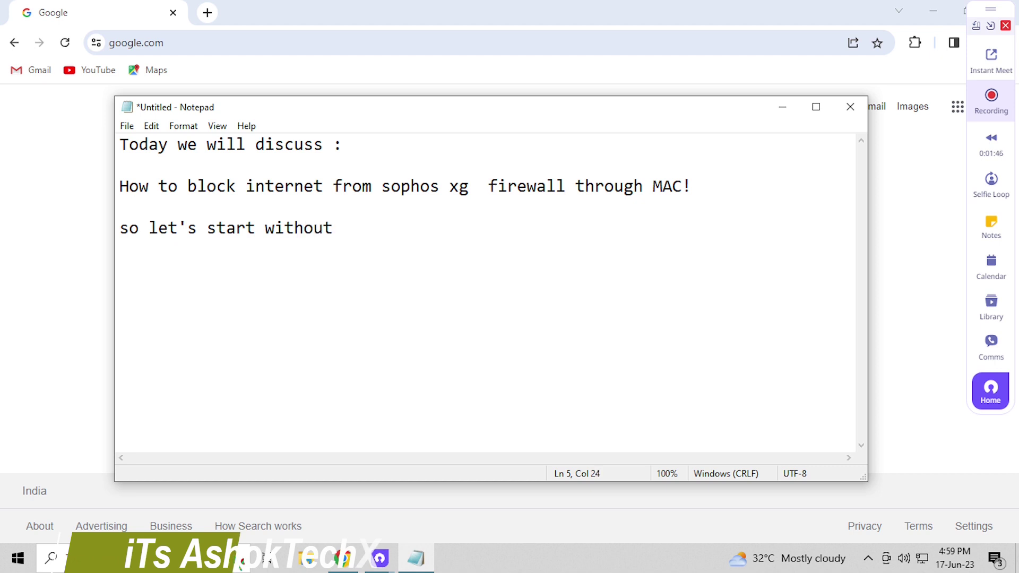
text(westing )
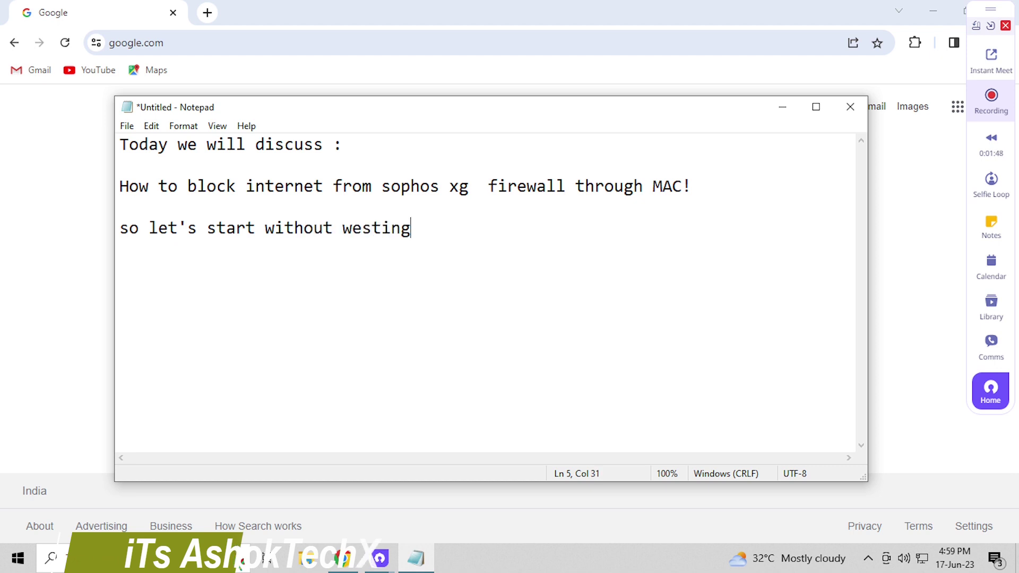
text(time...)
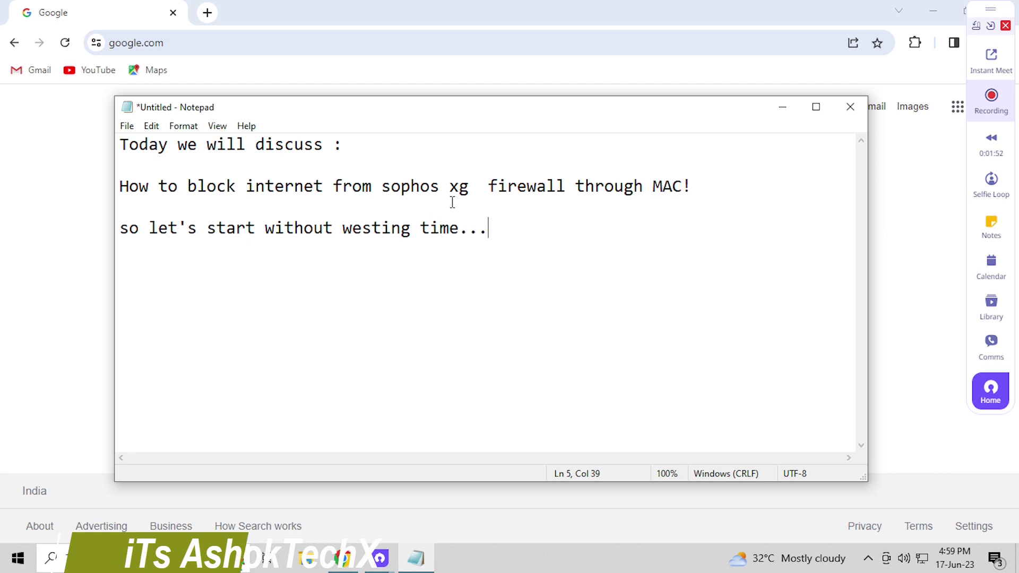
click(168, 42)
text(https:/)
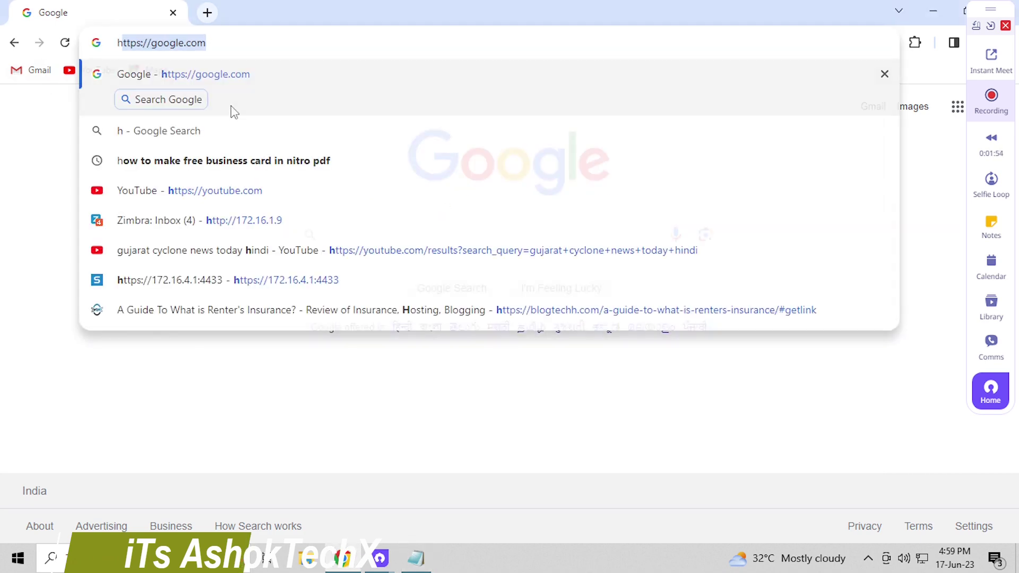
text(/172.16)
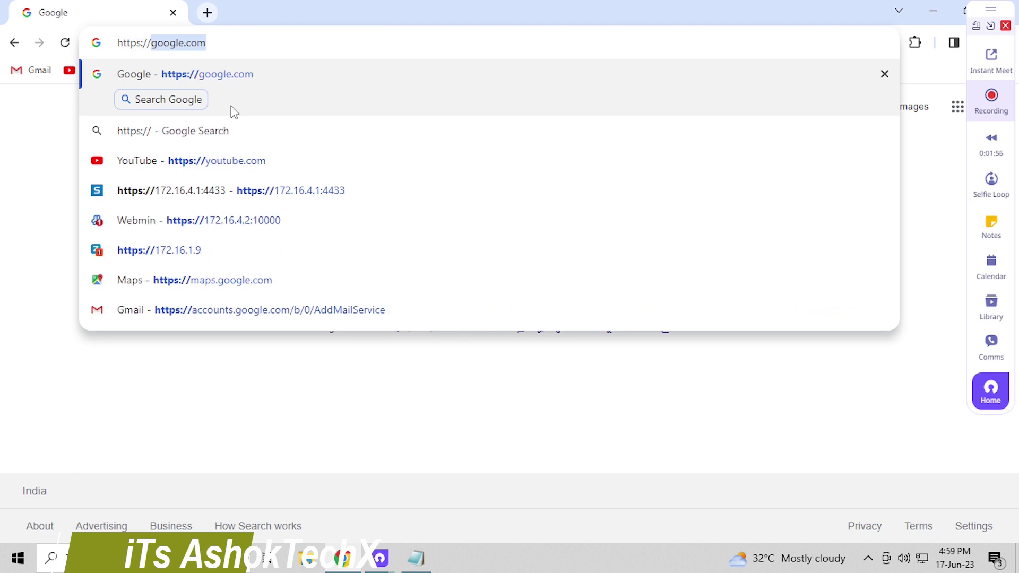
text(.4.1:)
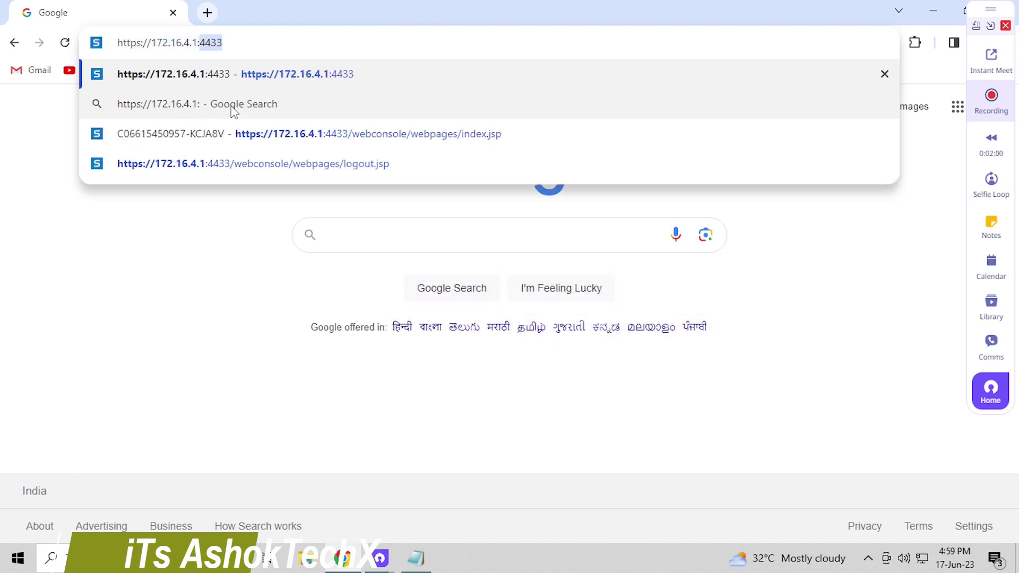
key(Return)
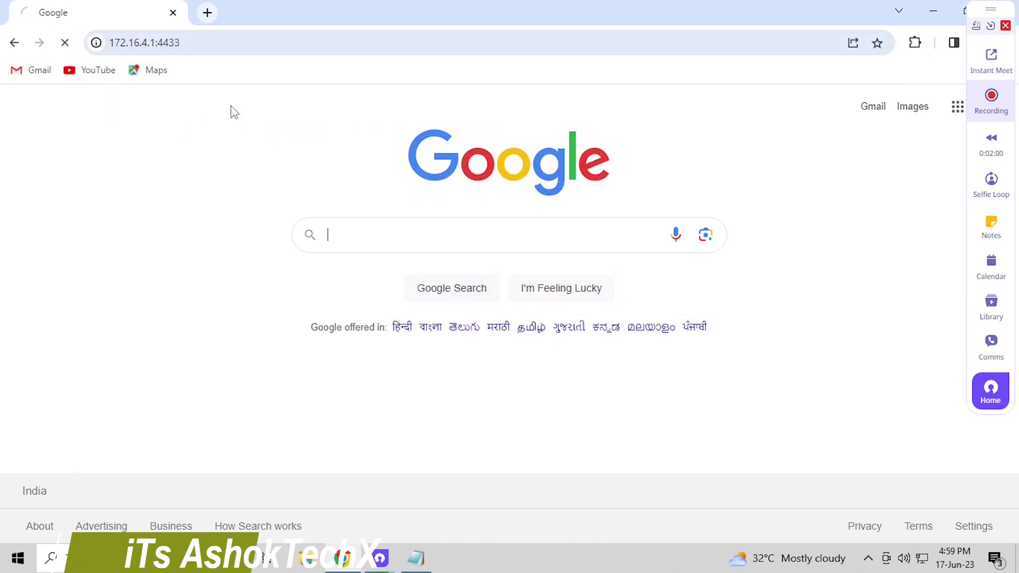
text(admin)
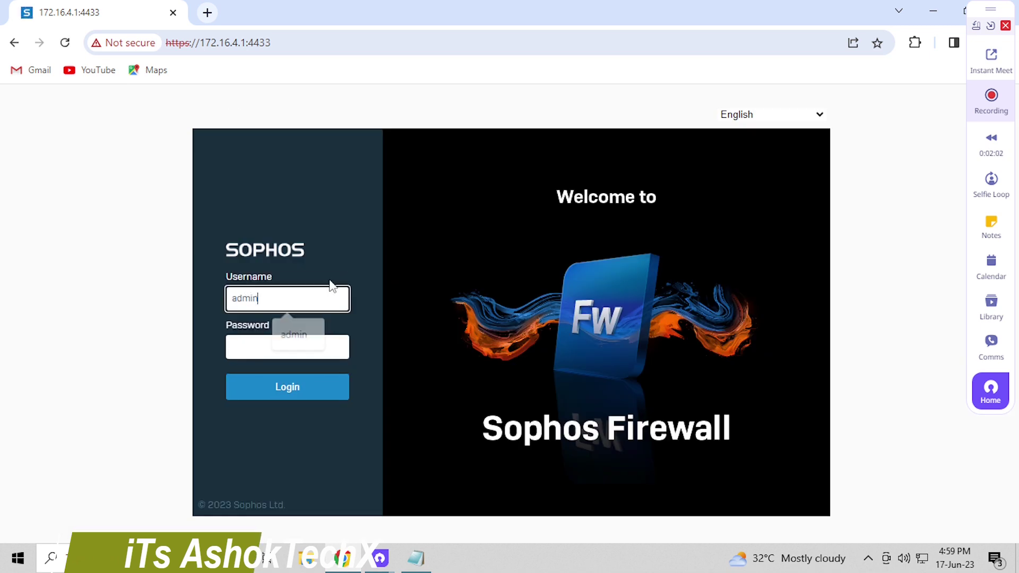
key(Tab)
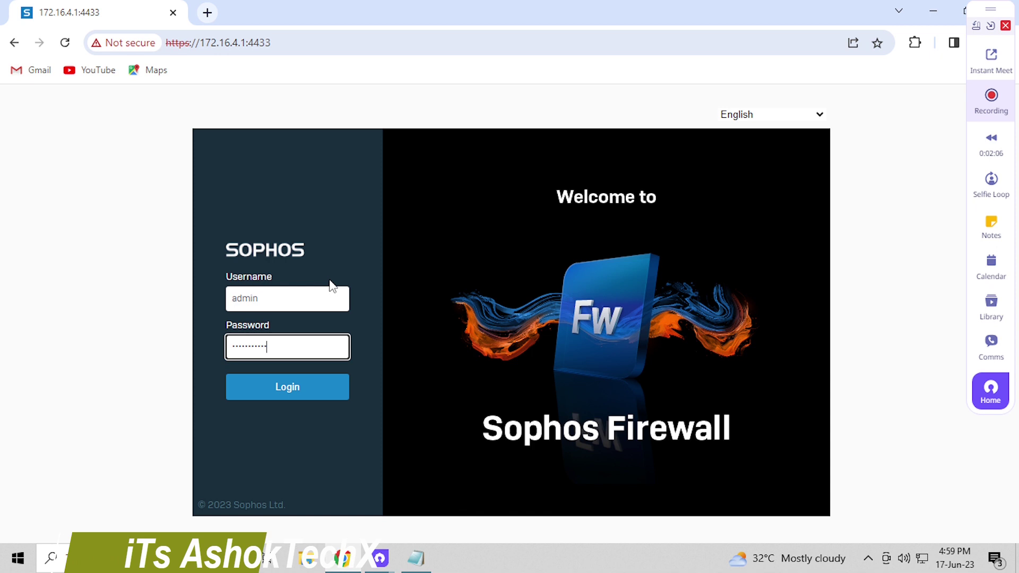
key(Return)
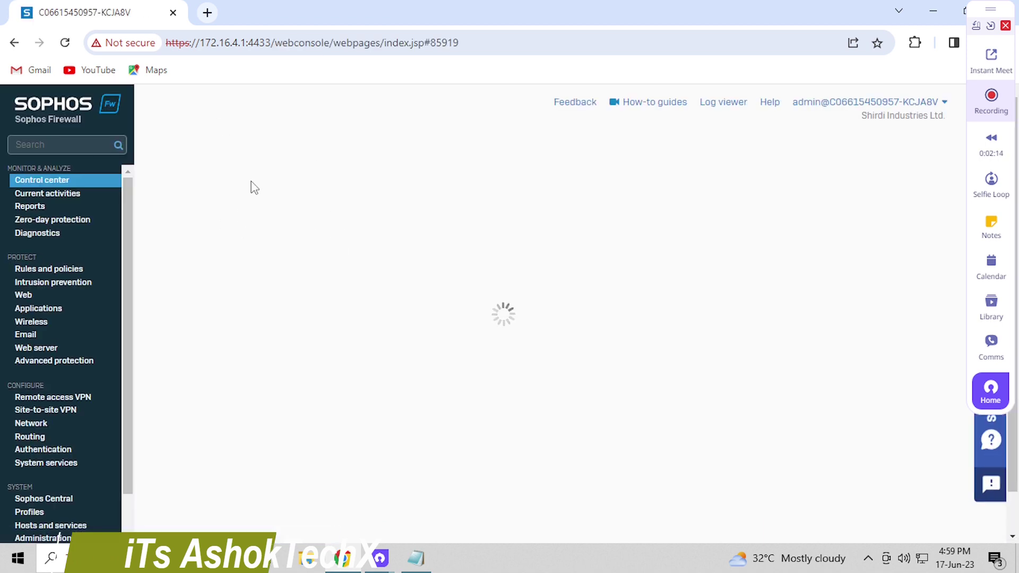
Open the Hosts and services page, then select all the existing Notepad note text
scroll(305, 300, down, 3)
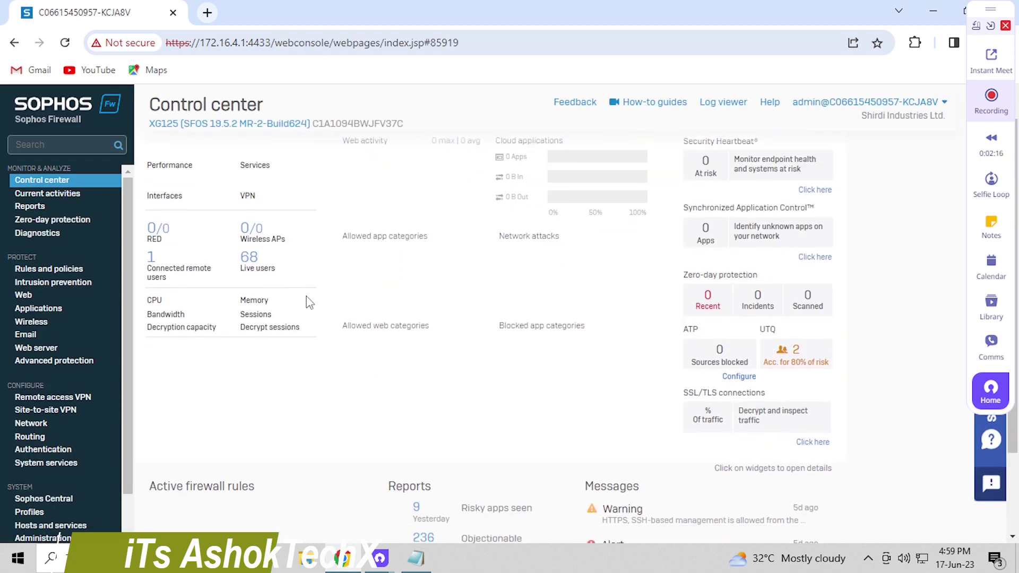
scroll(126, 457, down, 1)
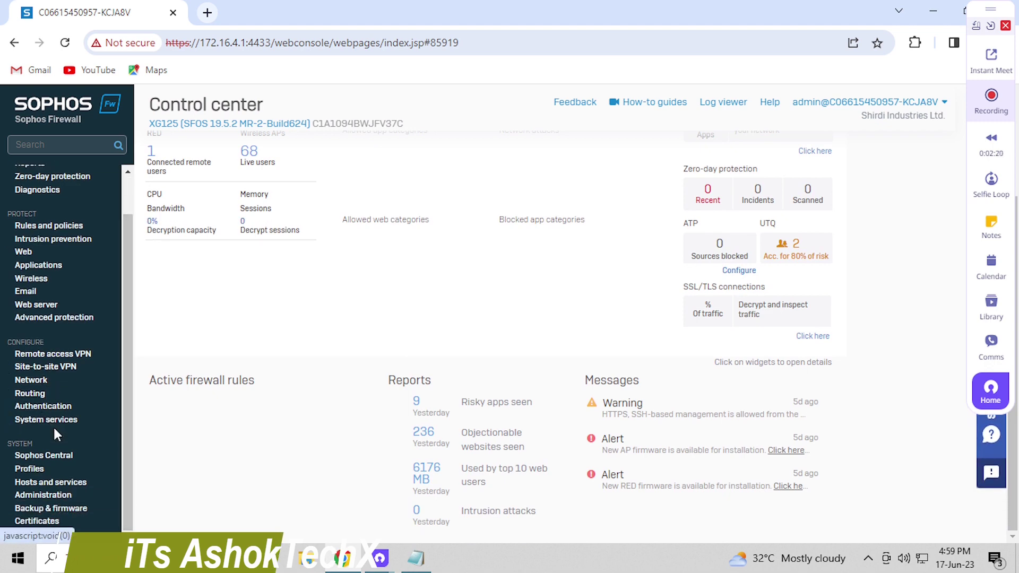
click(67, 482)
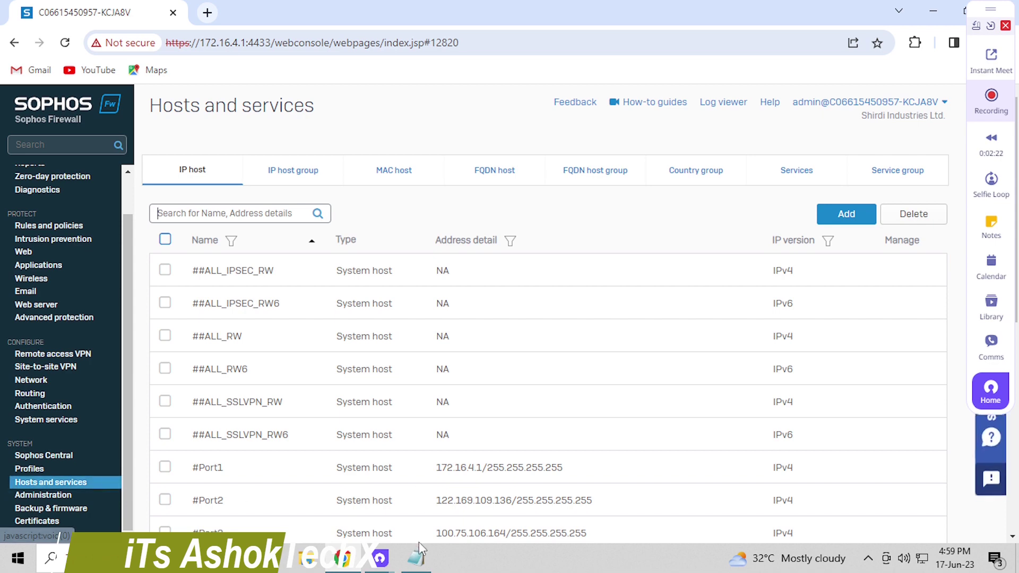
click(416, 557)
drag(586, 249, 119, 139)
Replace the note with 'First of create Mac hosts.....on Hosts and service tab', moving Notepad lower
key(BackSpace)
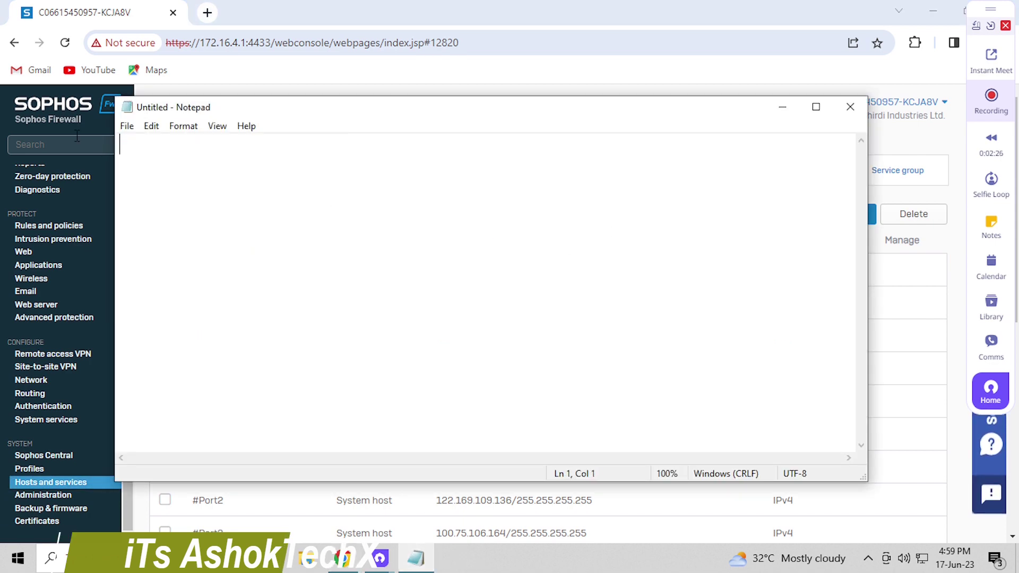
text(First o)
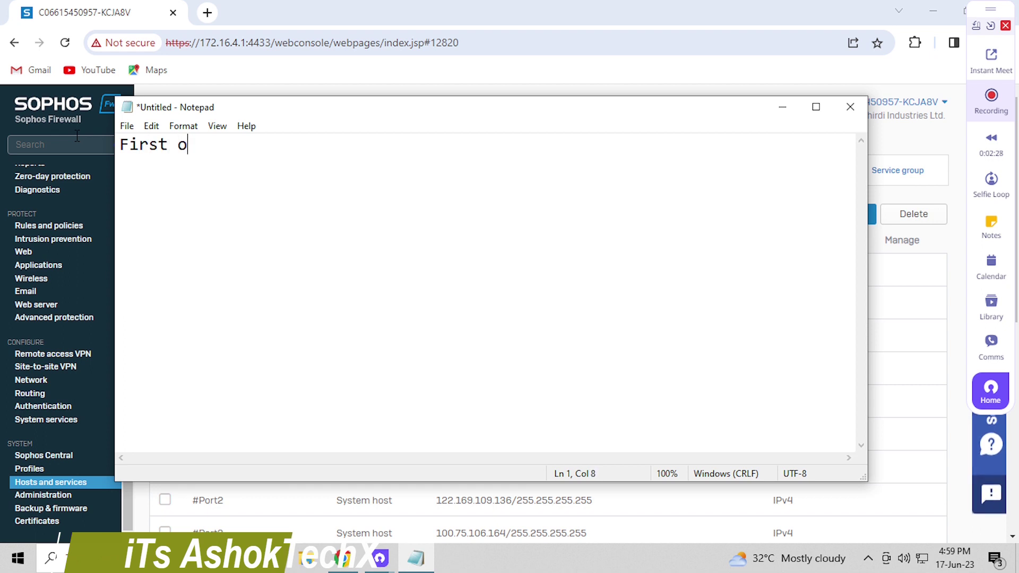
text(f cxreate)
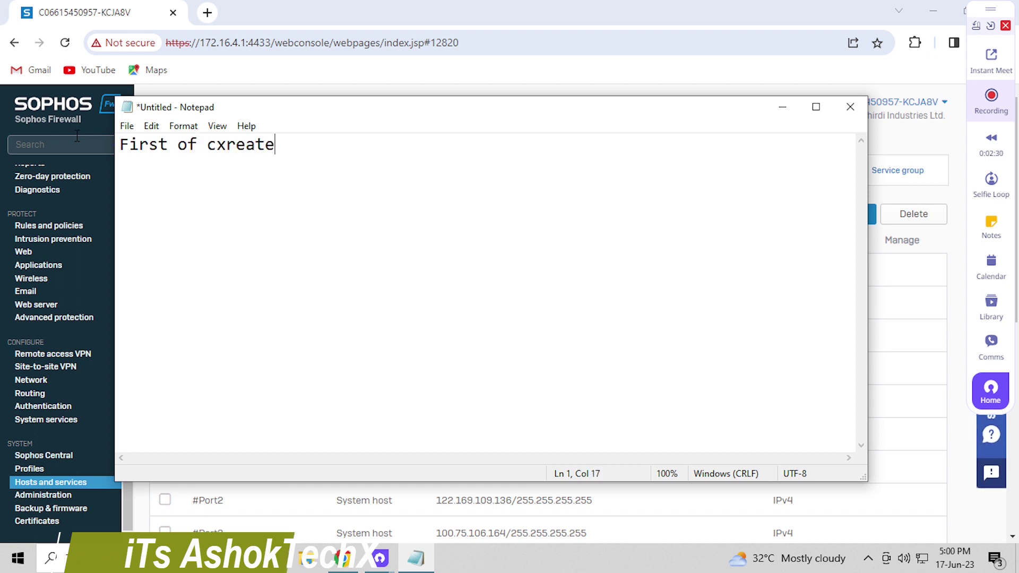
key(BackSpace)
key(BackSpace)
key(BackSpace)
key(BackSpace)
key(BackSpace)
key(BackSpace)
key(BackSpace)
text(create)
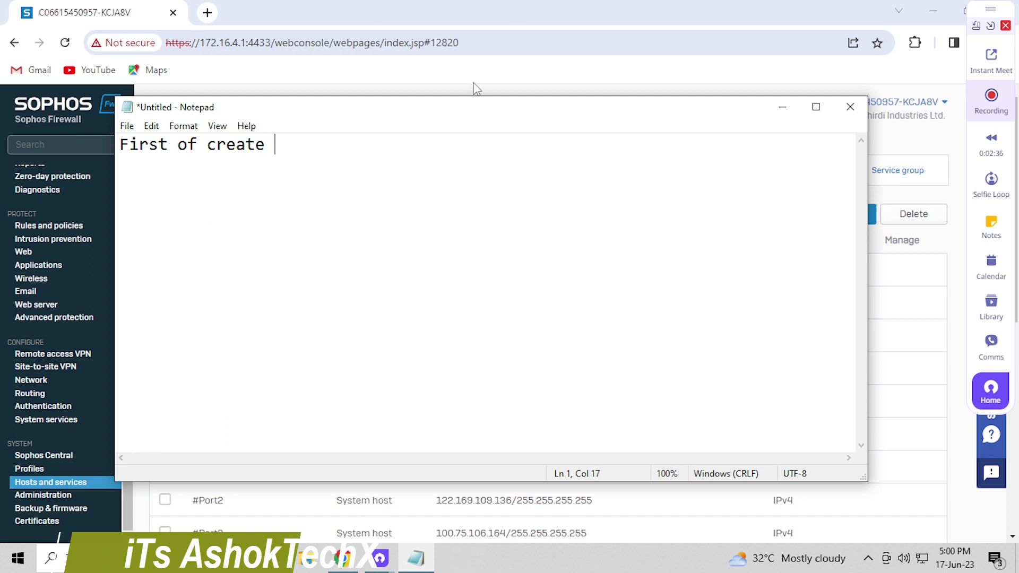
drag(458, 112, 495, 215)
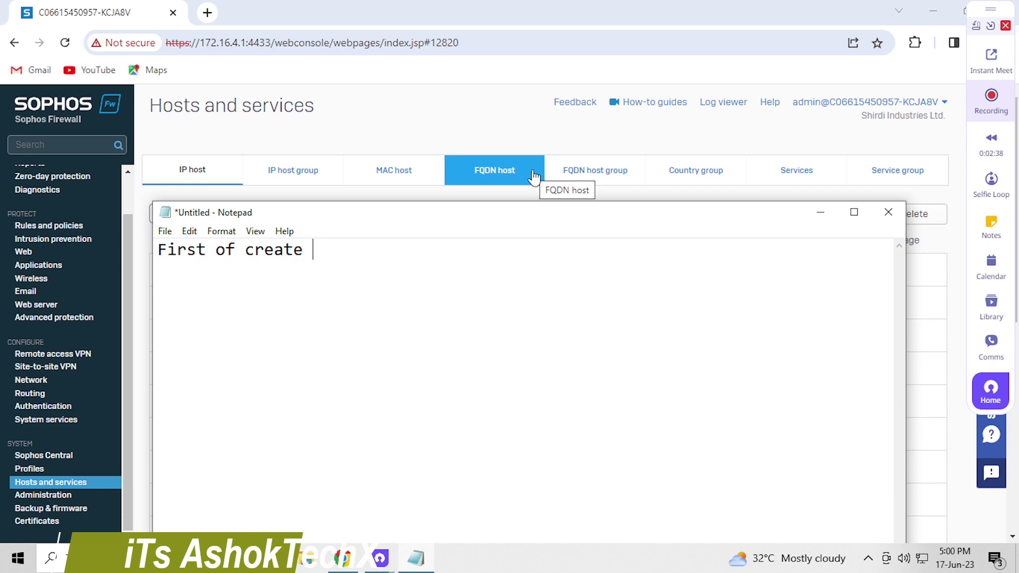
text(Mack)
key(BackSpace)
text(hosts)
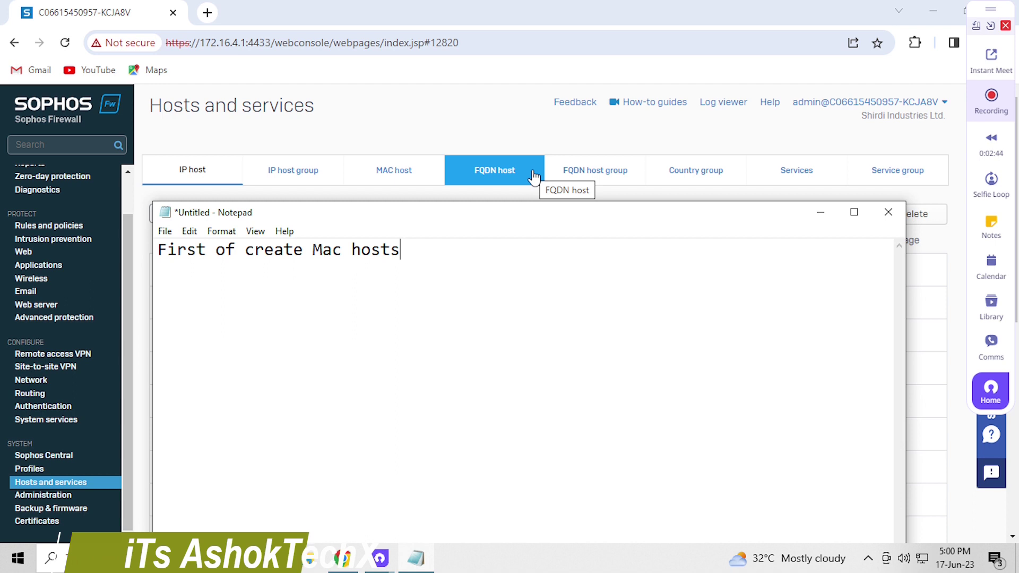
text(.....on Hosts and service)
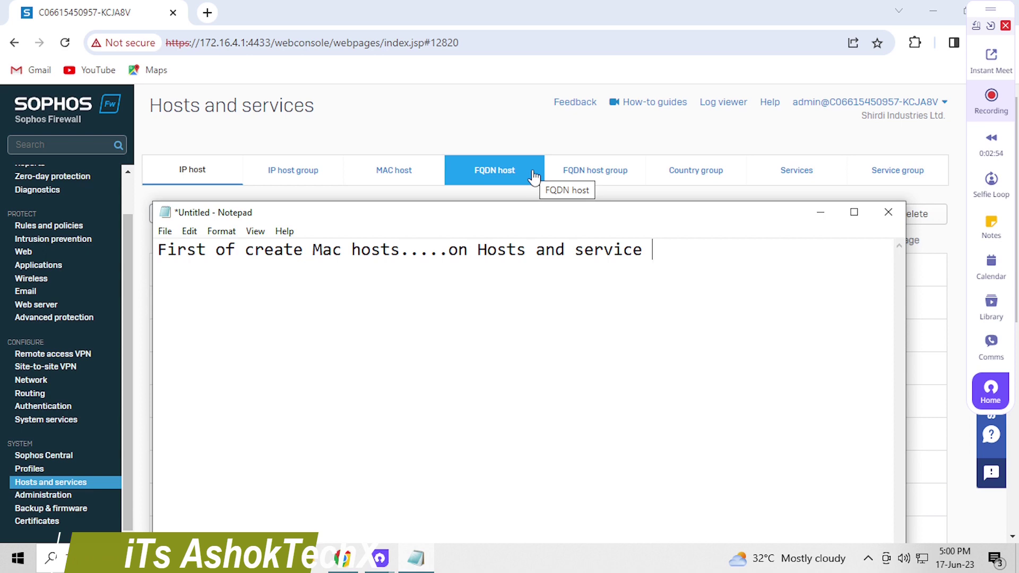
text( tab)
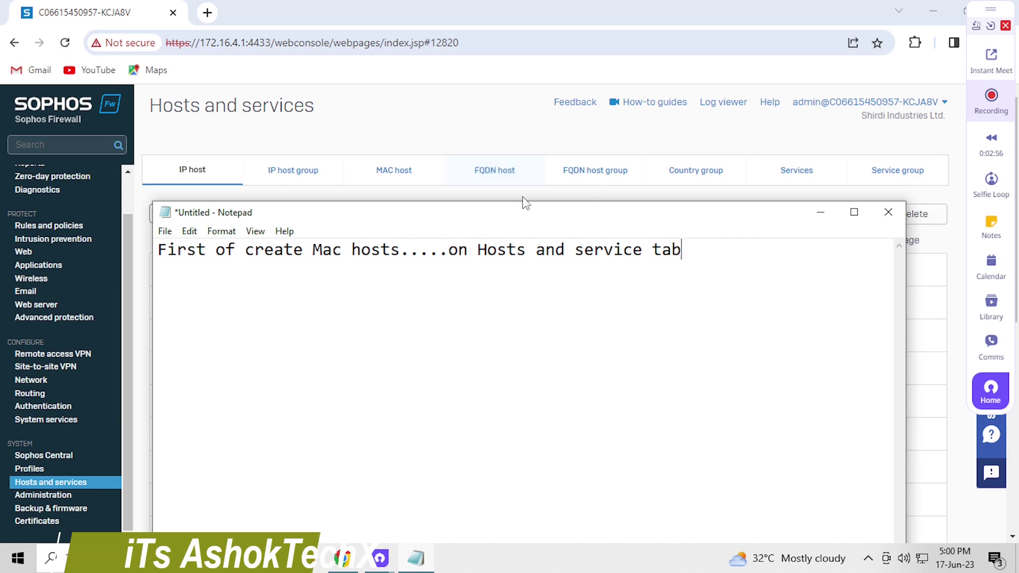
Add a new MAC host and name it 'MAC Address Blocking'
click(408, 174)
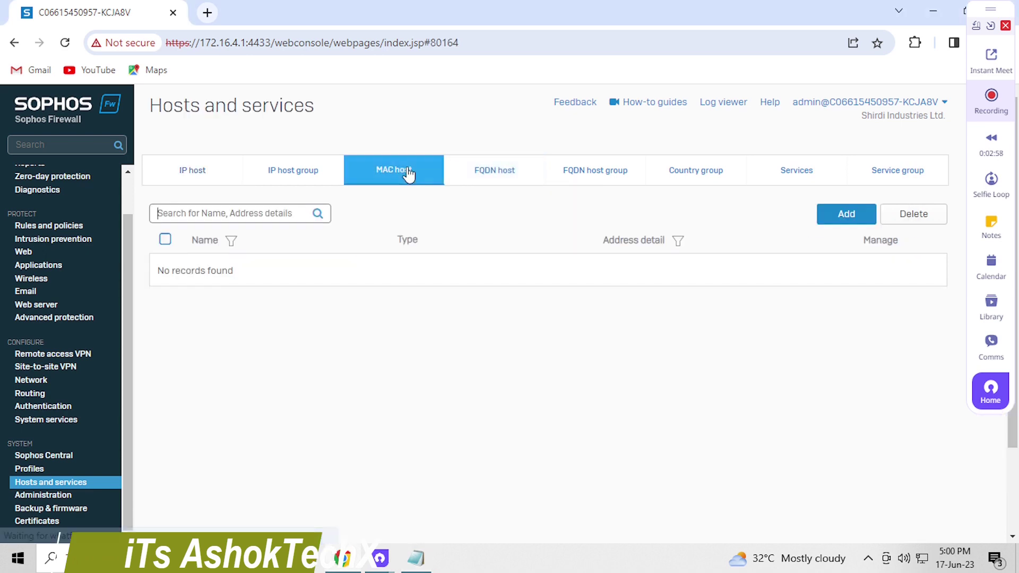
click(844, 223)
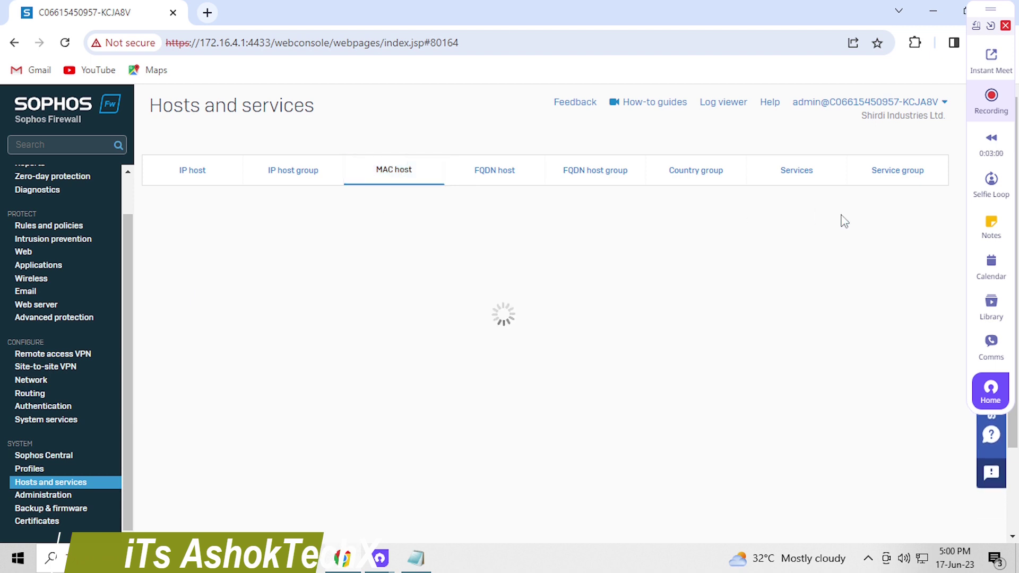
click(443, 230)
text(M)
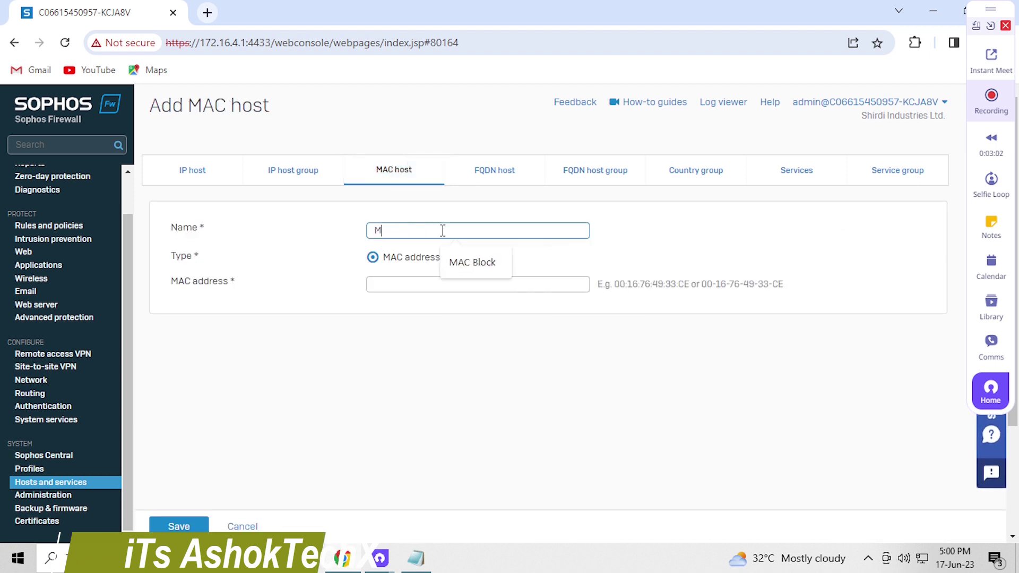
text(AC Bloking)
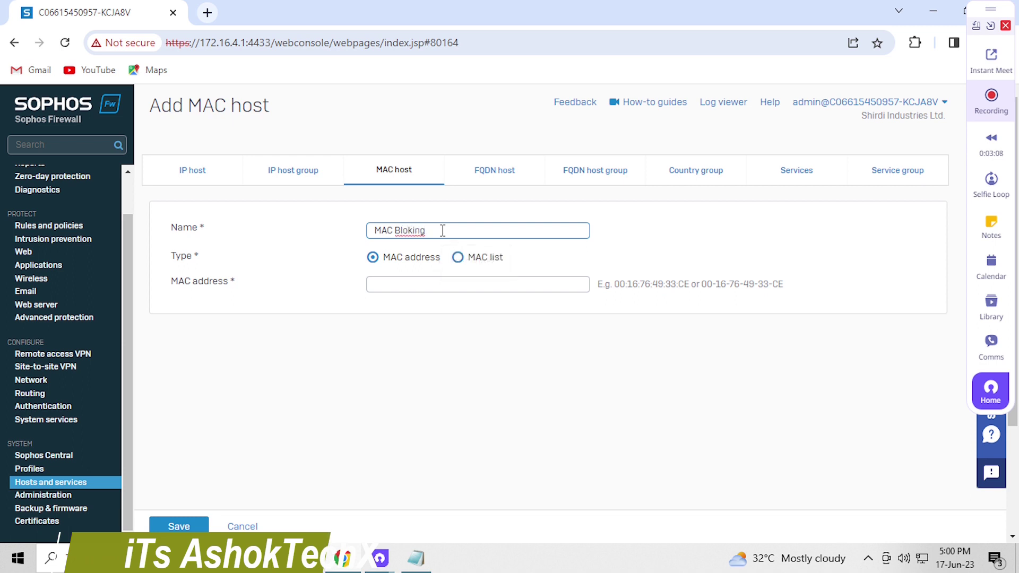
key(BackSpace)
key(Return)
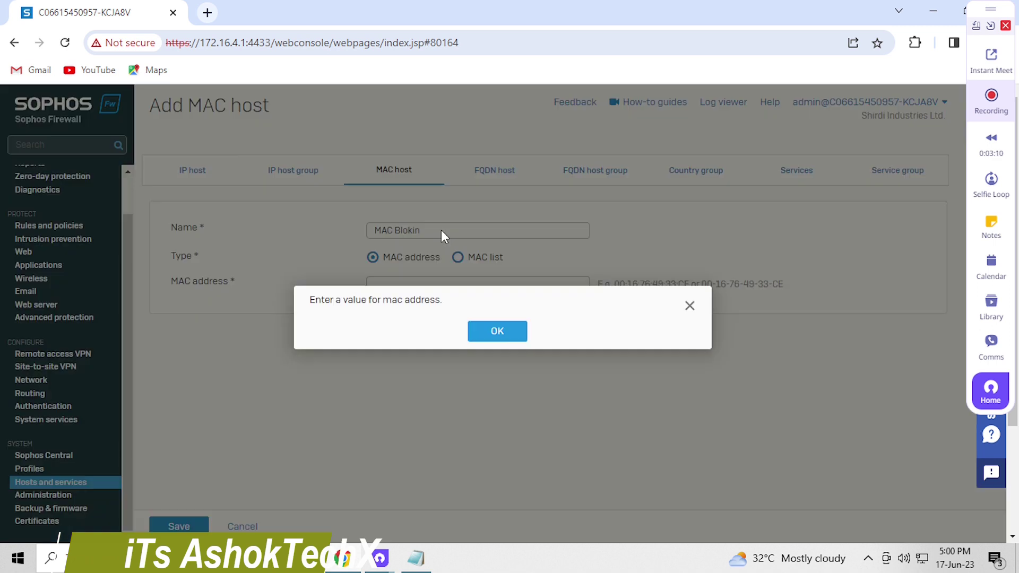
key(Return)
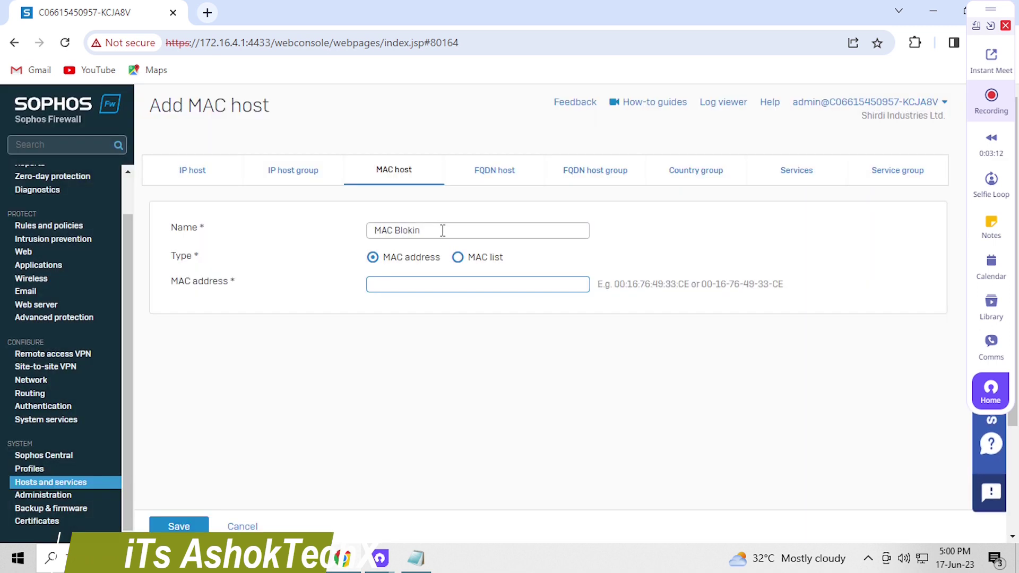
click(452, 237)
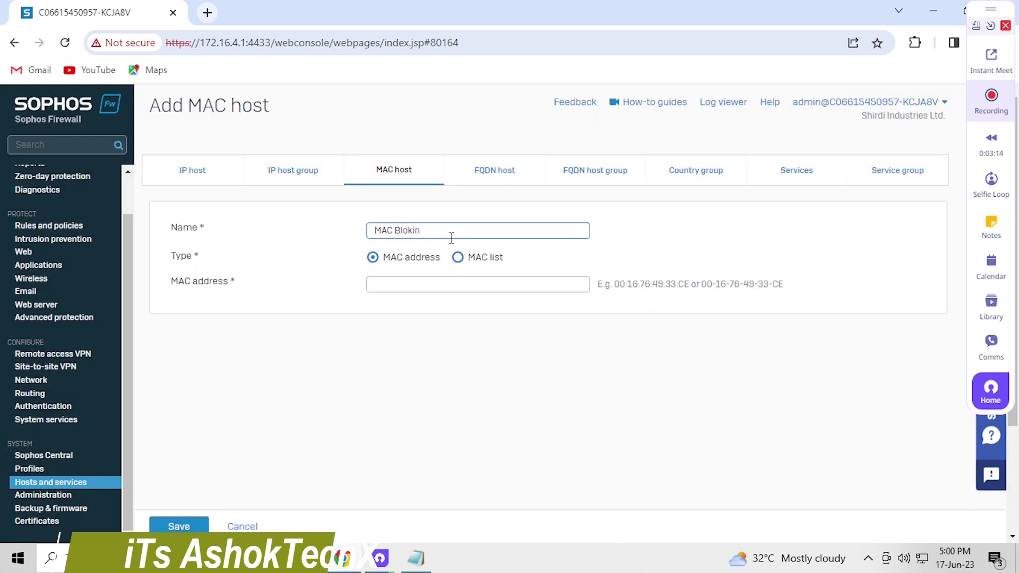
key(BackSpace)
key(BackSpace)
key(BackSpace)
key(BackSpace)
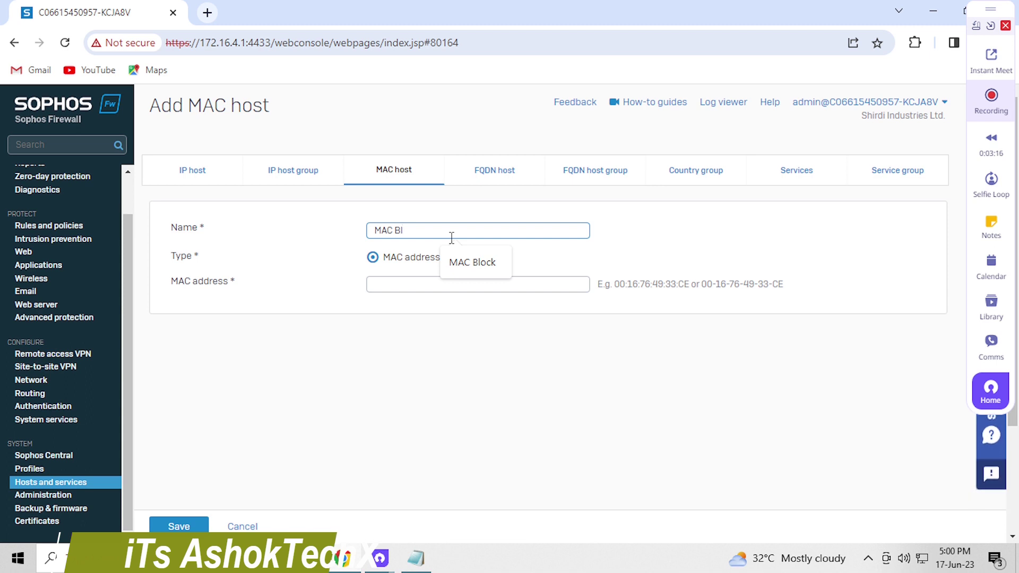
key(BackSpace)
key(BackSpace)
text(Addr)
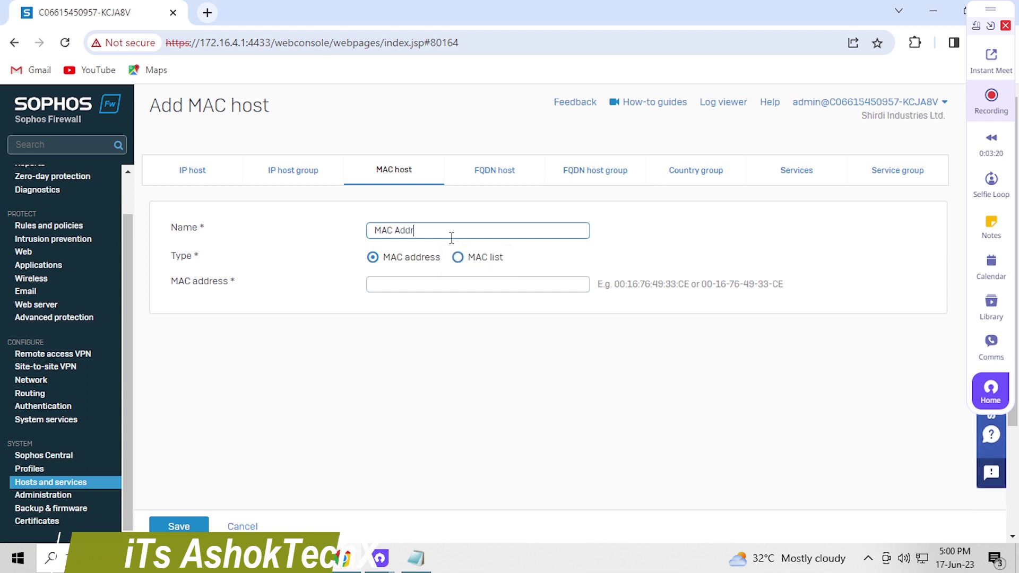
text(ess Blocking)
Set the host type to MAC list and paste in the example MAC addresses
click(412, 282)
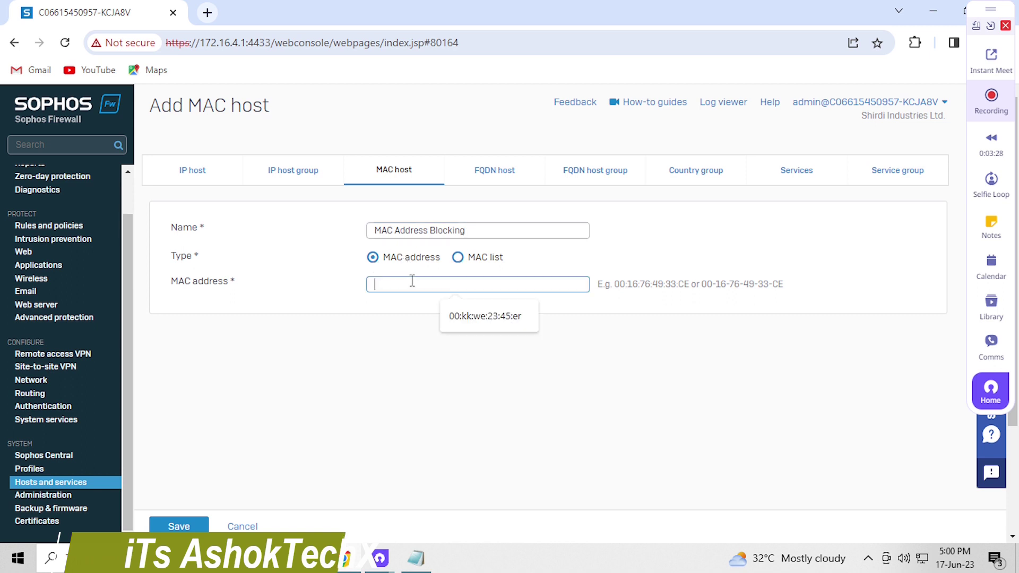
key(Escape)
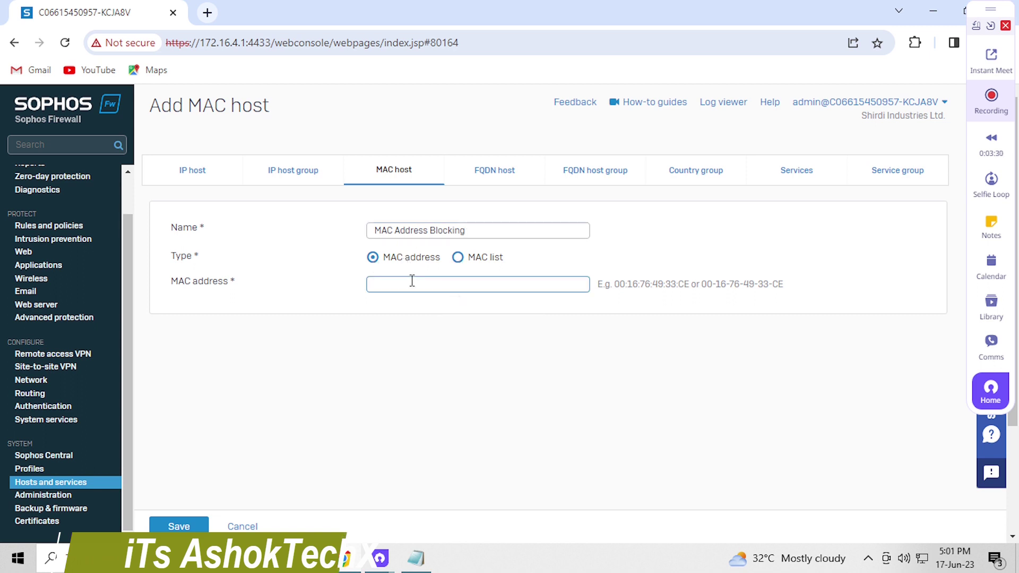
click(412, 282)
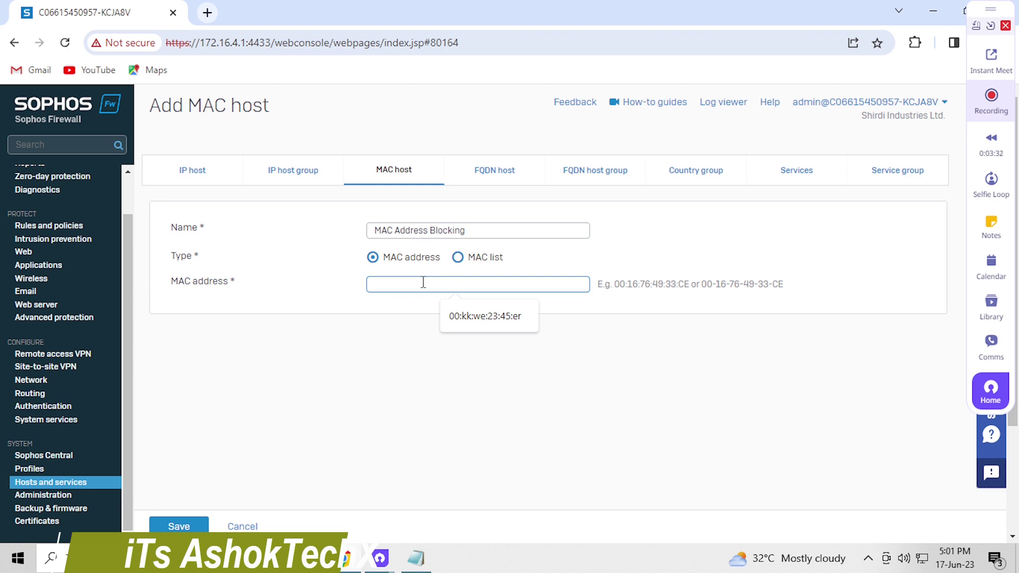
click(458, 260)
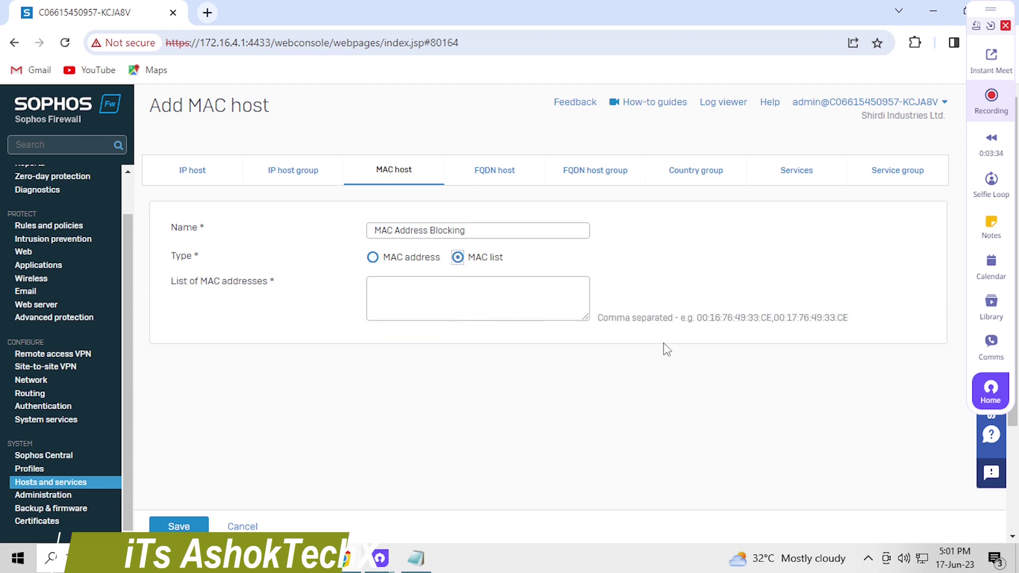
drag(697, 320, 848, 328)
key(ctrl+c)
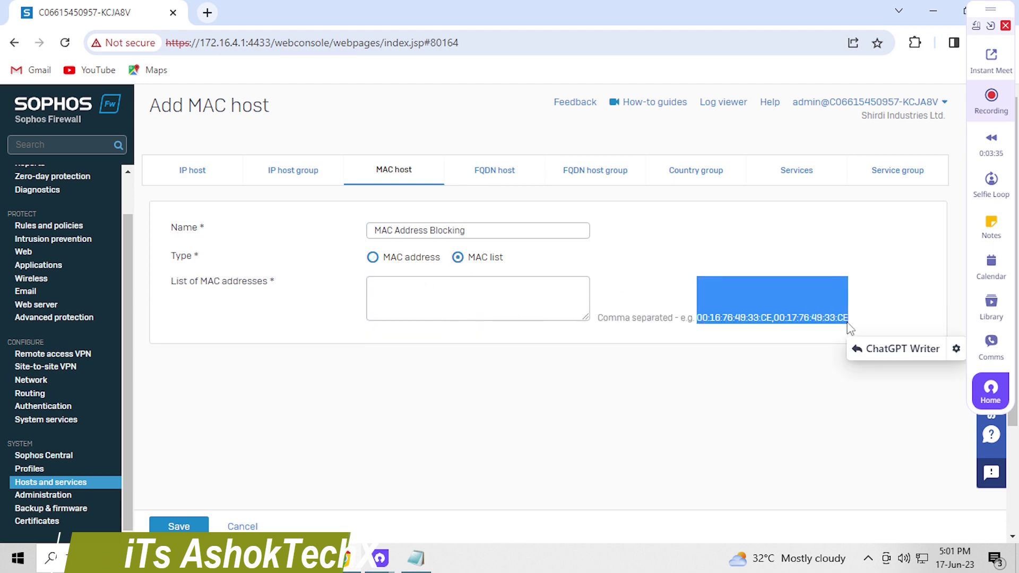
click(488, 284)
key(ctrl+v)
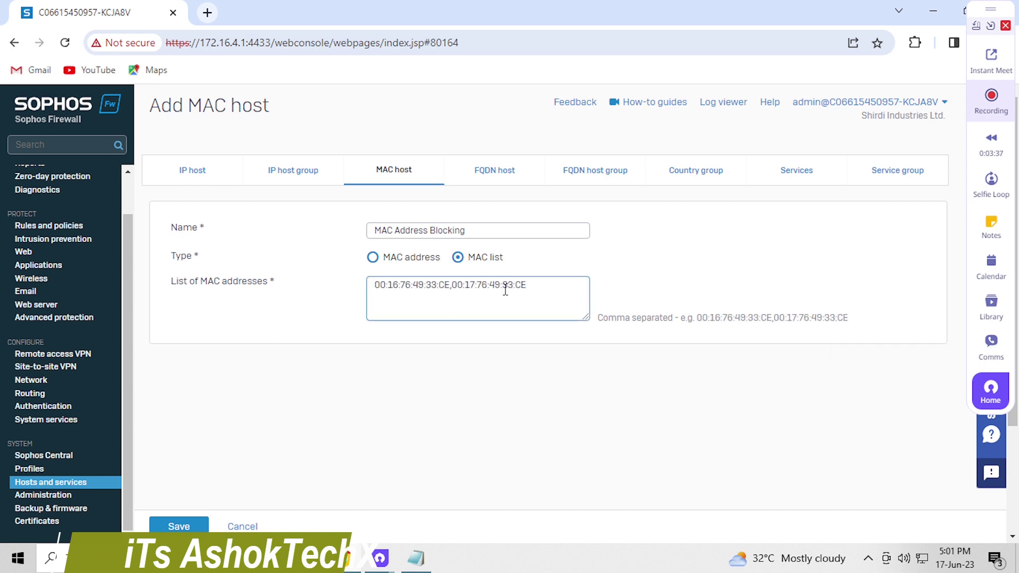
drag(453, 286, 555, 284)
click(555, 286)
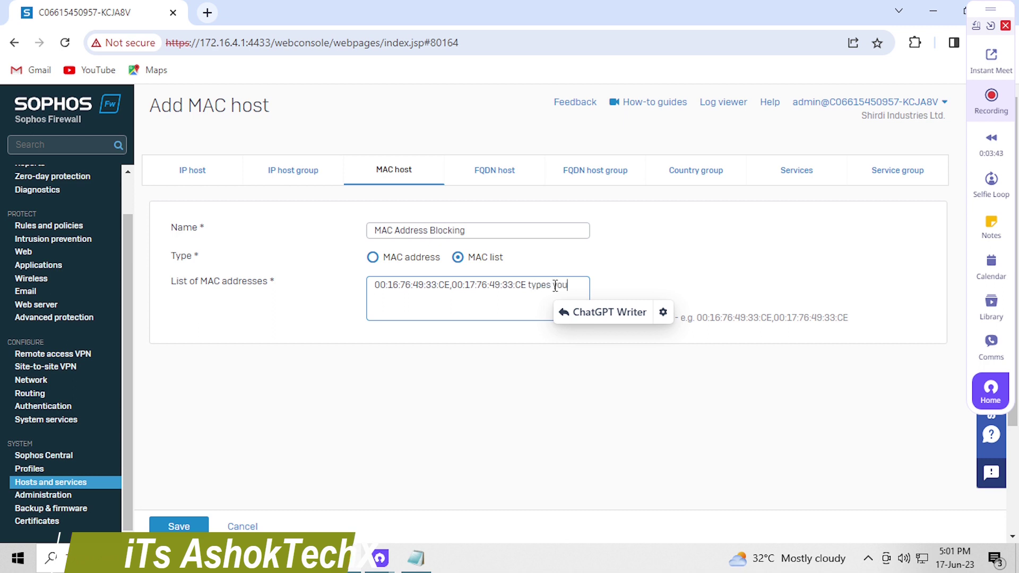
Reduce the list to 00:16:76:49:33:CE and 00:17:76:49:33:CE and save the host
text(types your ma)
key(BackSpace)
key(BackSpace)
key(BackSpace)
text(any machine address)
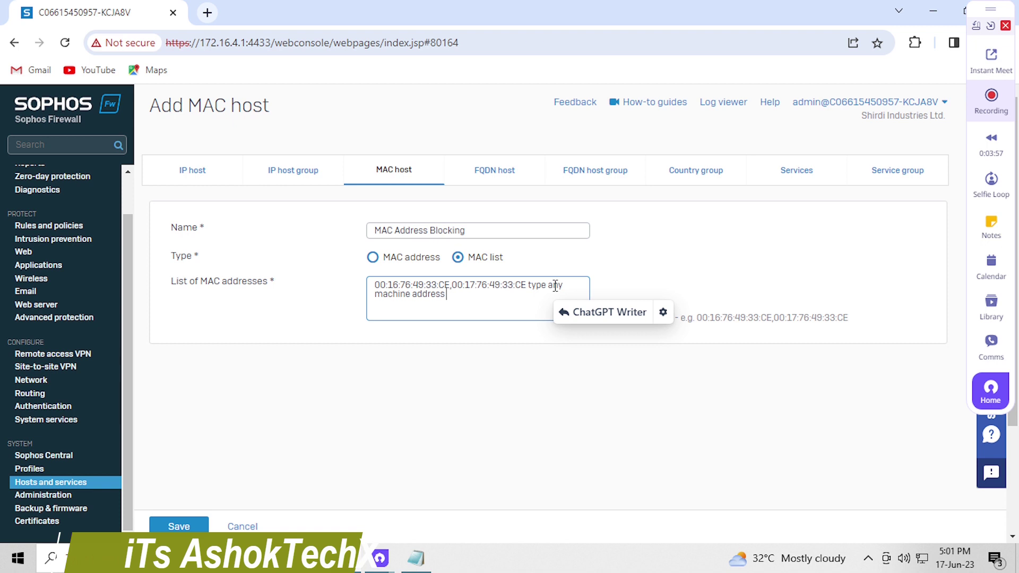
key(ctrl+a)
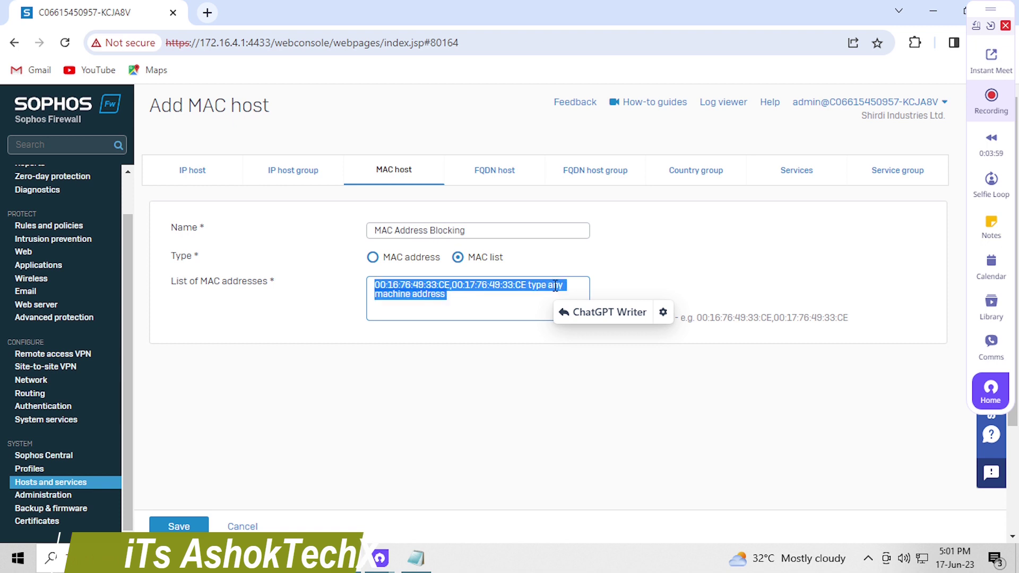
key(ctrl+v)
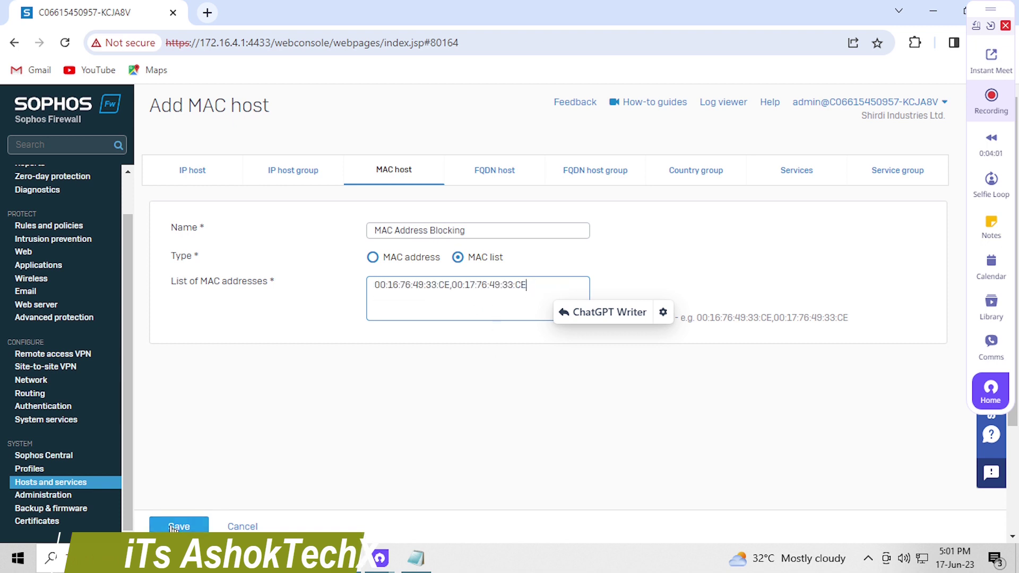
click(172, 526)
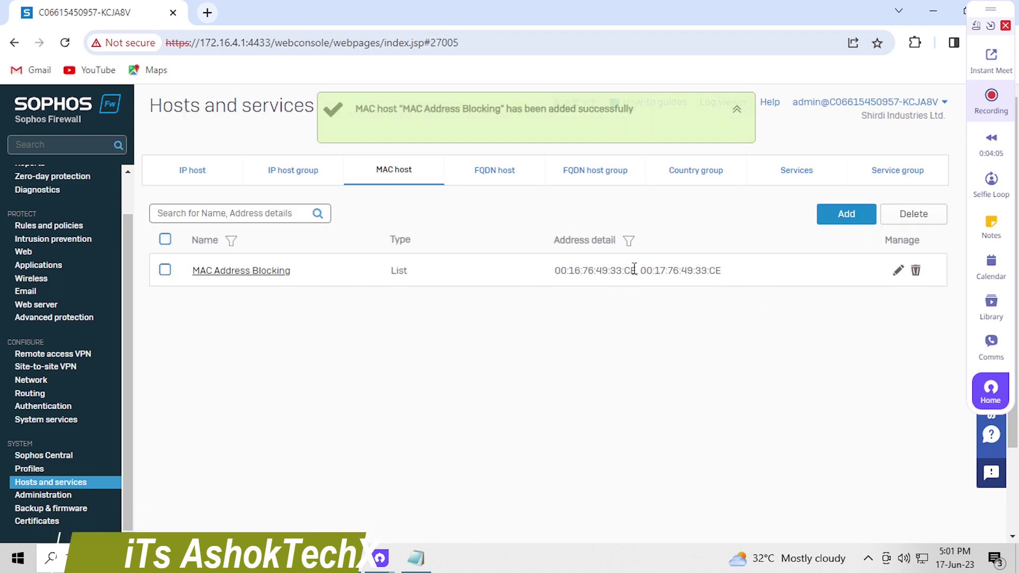
Add the lines 'after creat host' and 'go to firewall rules' to the notes
click(416, 558)
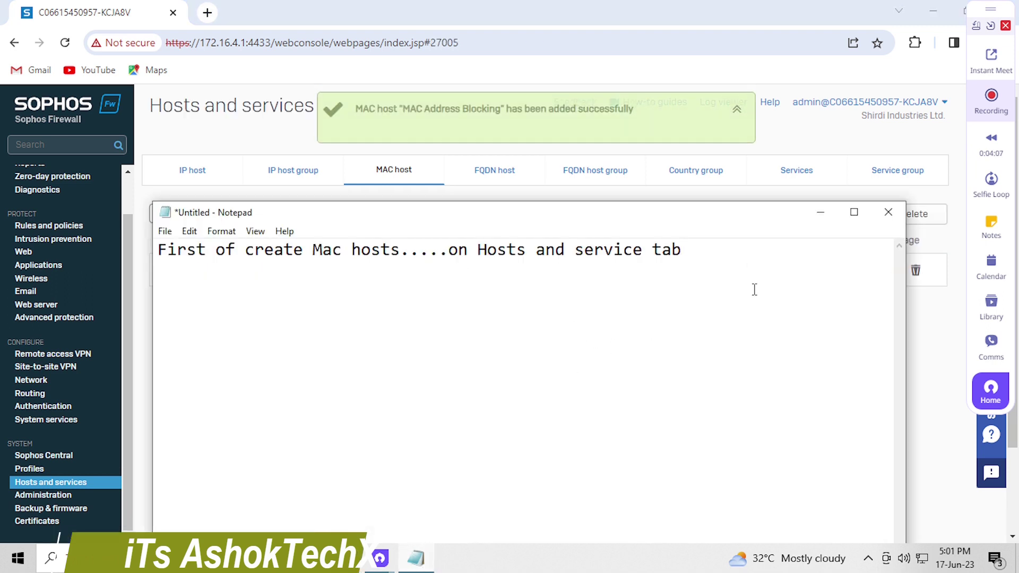
key(Return)
text(aft)
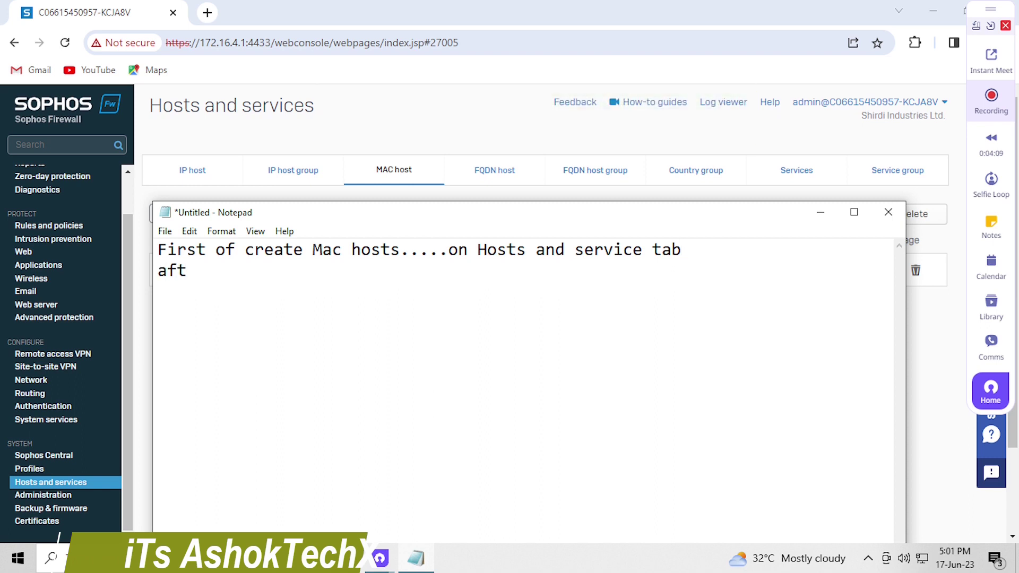
text(er creat )
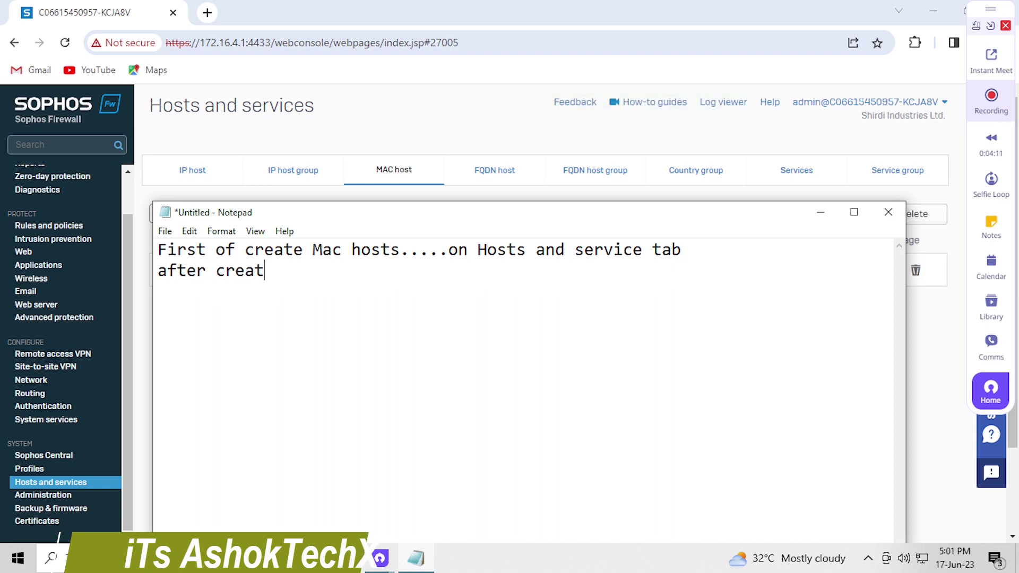
text(host)
key(Return)
text(go to f)
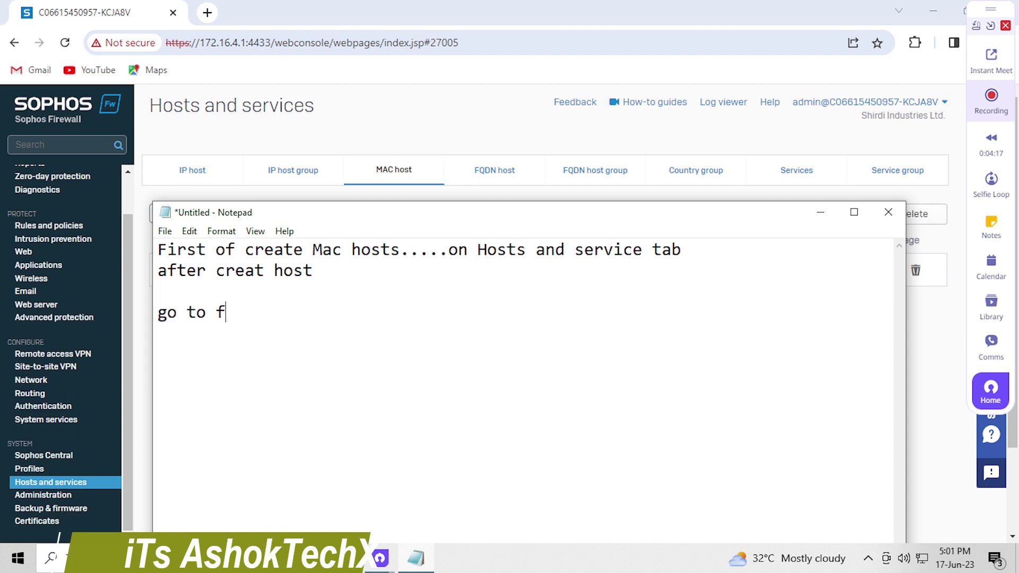
text(irewall)
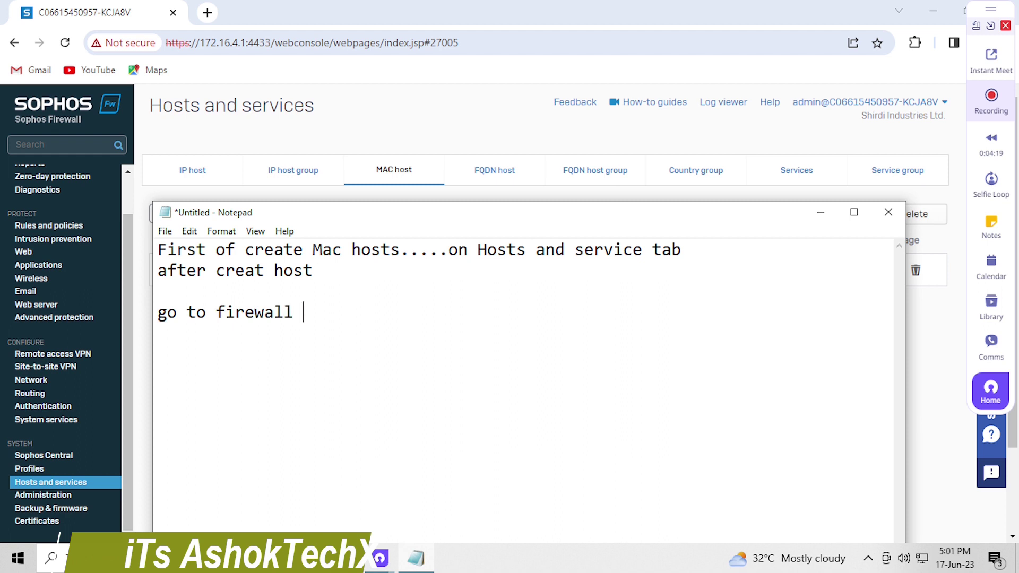
text( rules)
Open Rules and policies > Firewall rules, appending 'and add new rule' to the notes
click(49, 229)
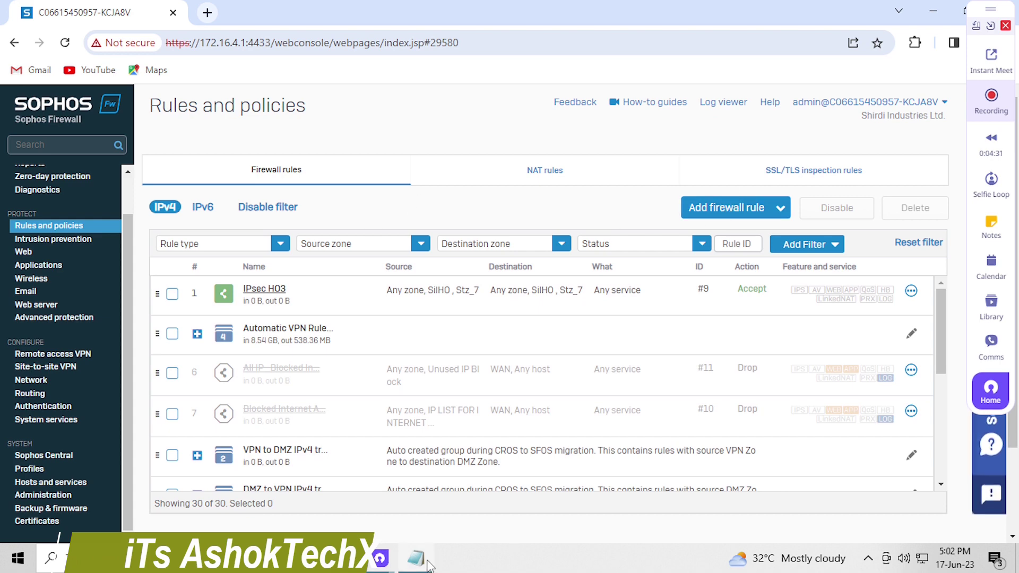
key(alt+Tab)
text(and )
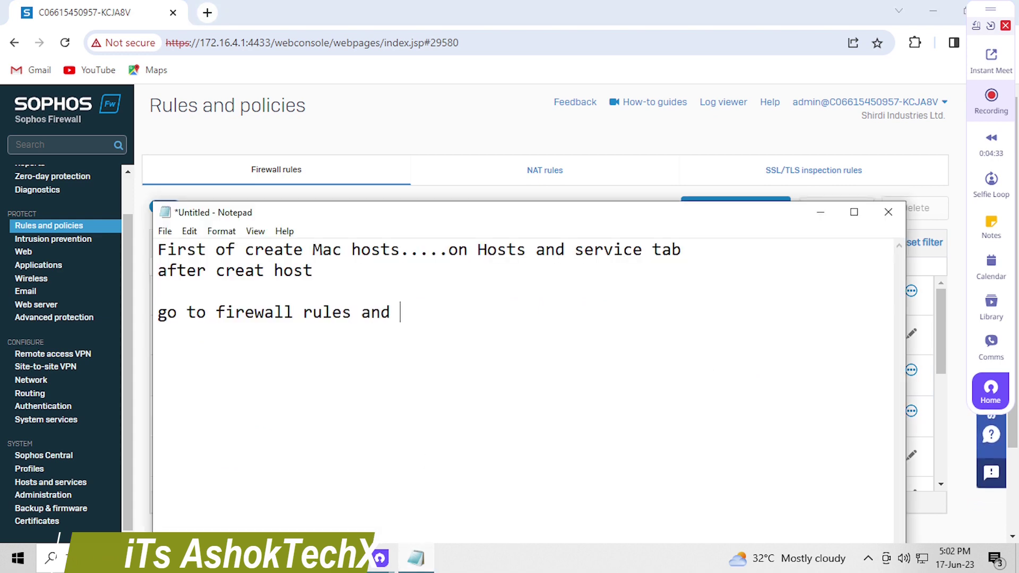
text(add new r)
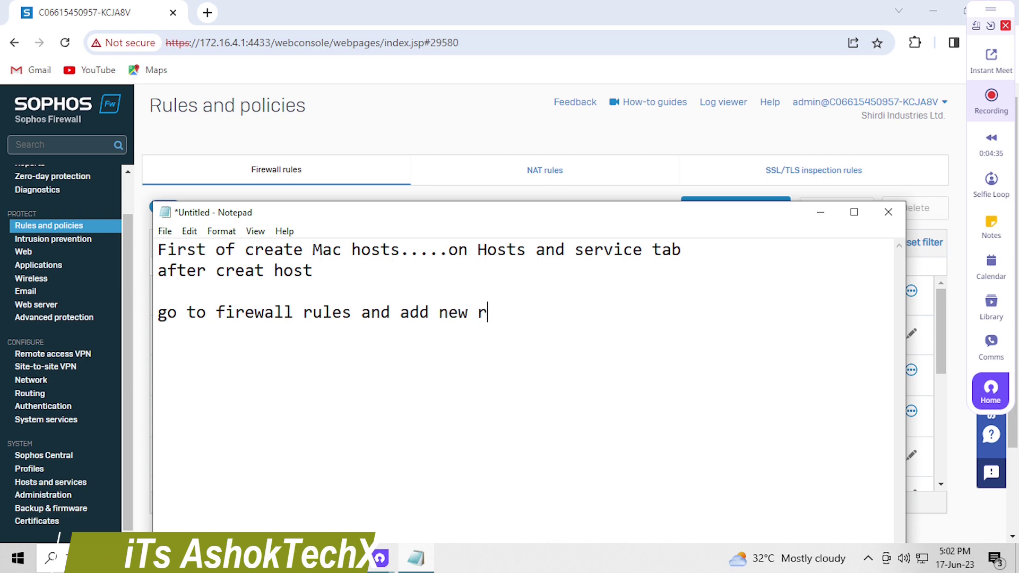
text(ule)
click(628, 179)
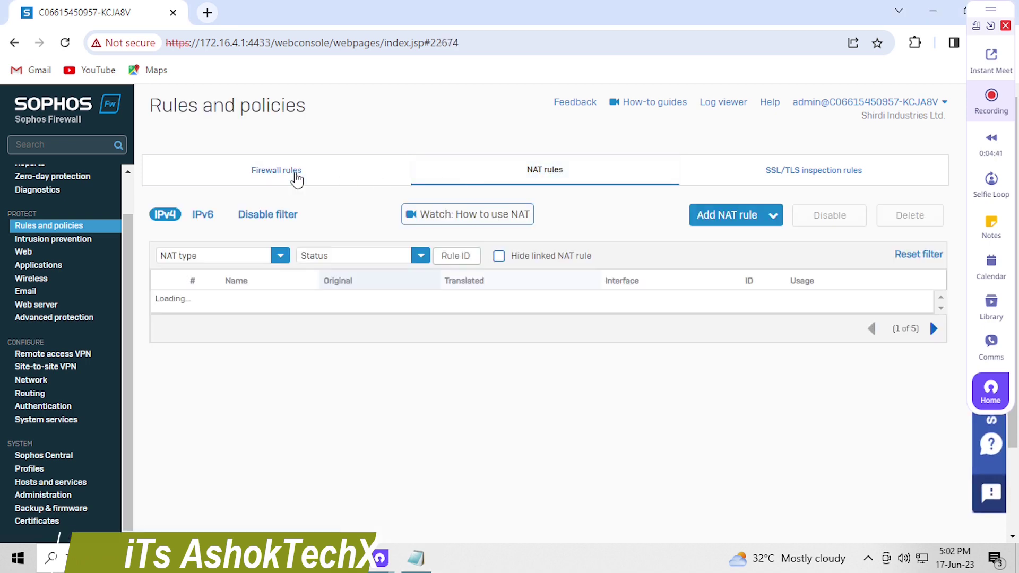
click(298, 178)
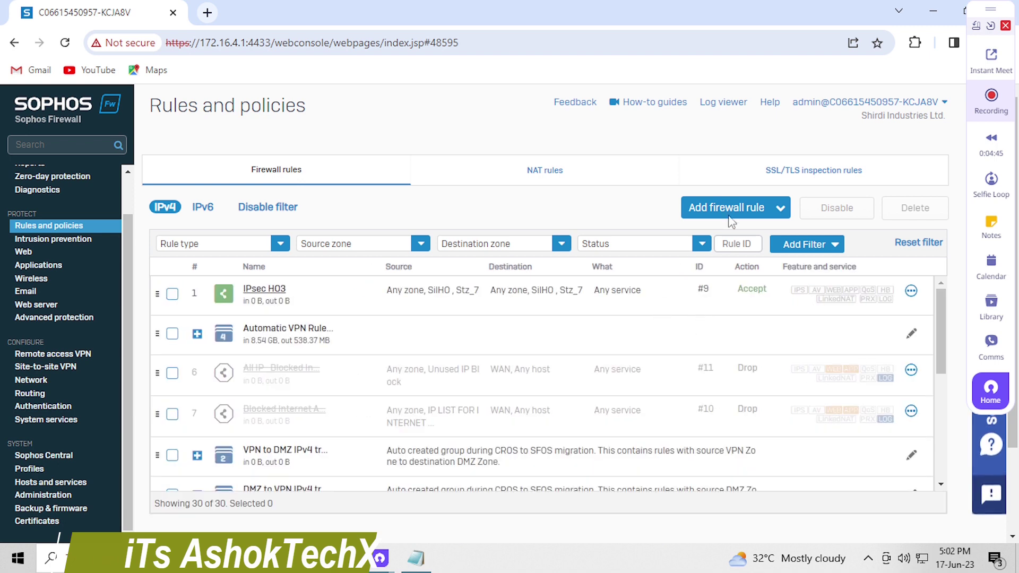
click(730, 215)
Start a new firewall rule named 'Block MAC address of xyz pc' with description 'any'
click(663, 245)
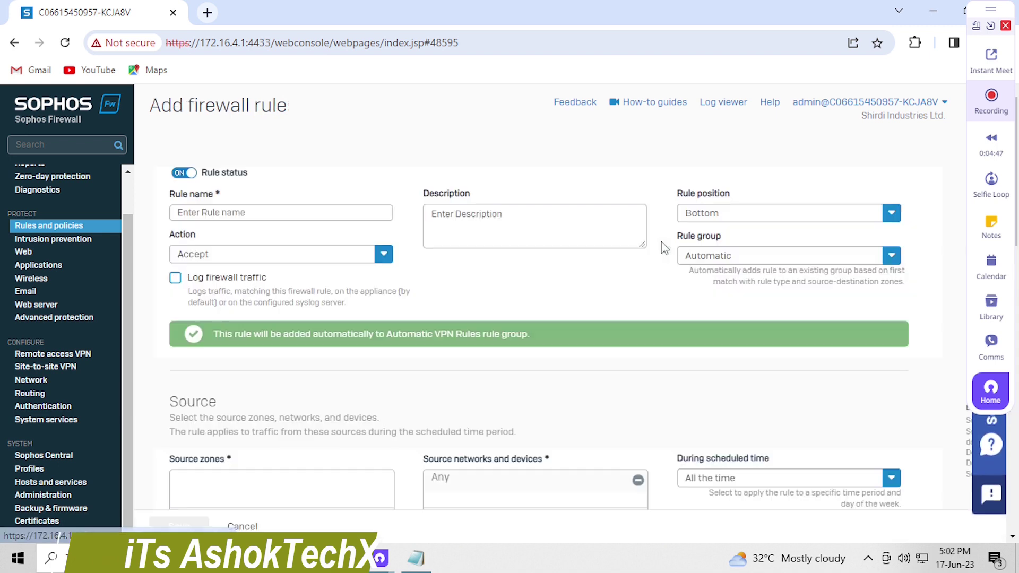
click(301, 218)
text(Blo)
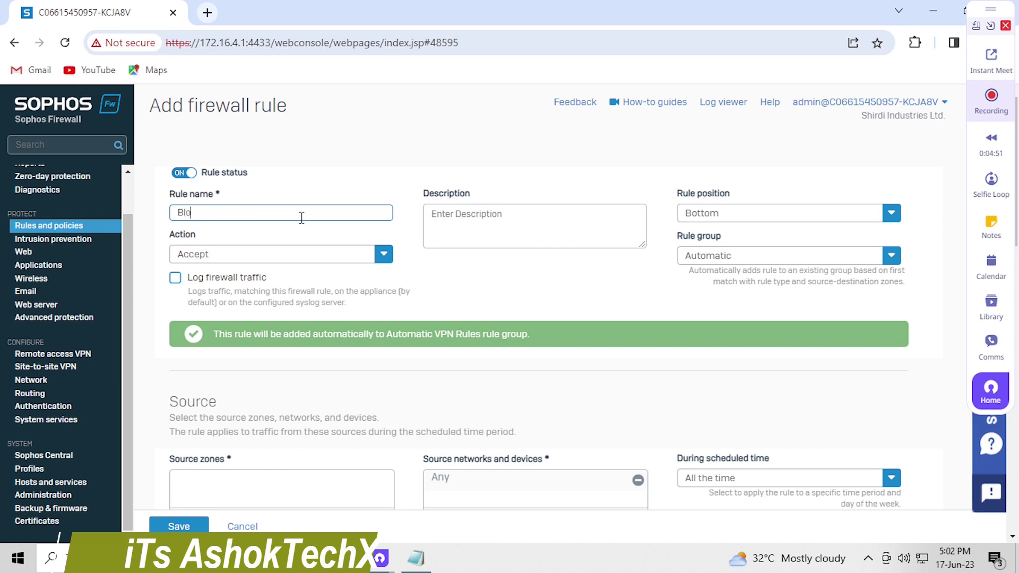
text(ck firewal)
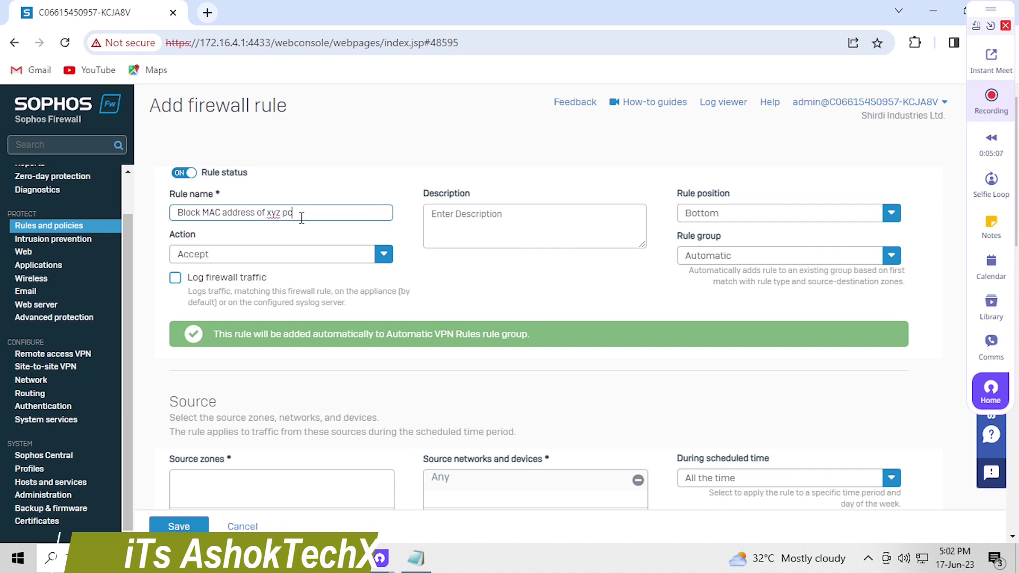
click(492, 225)
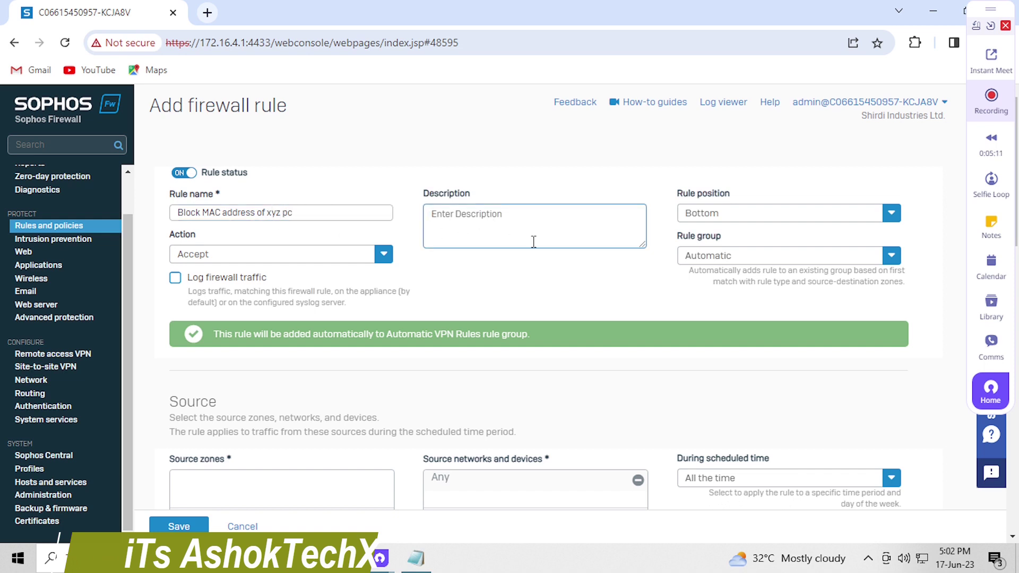
text(any)
Keep position Bottom and rule group Automatic, and set the rule action to Drop
click(777, 210)
click(689, 256)
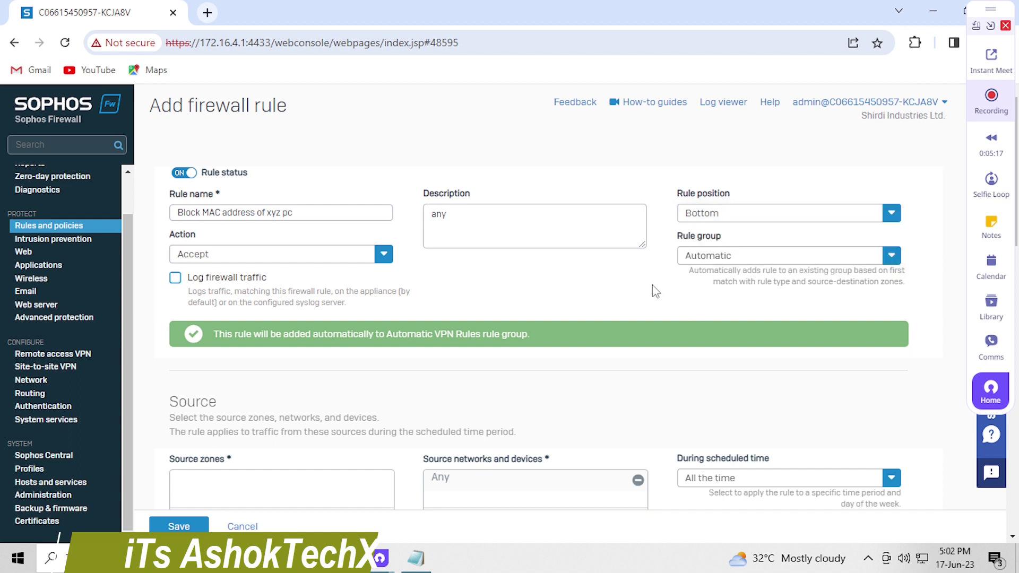
click(742, 257)
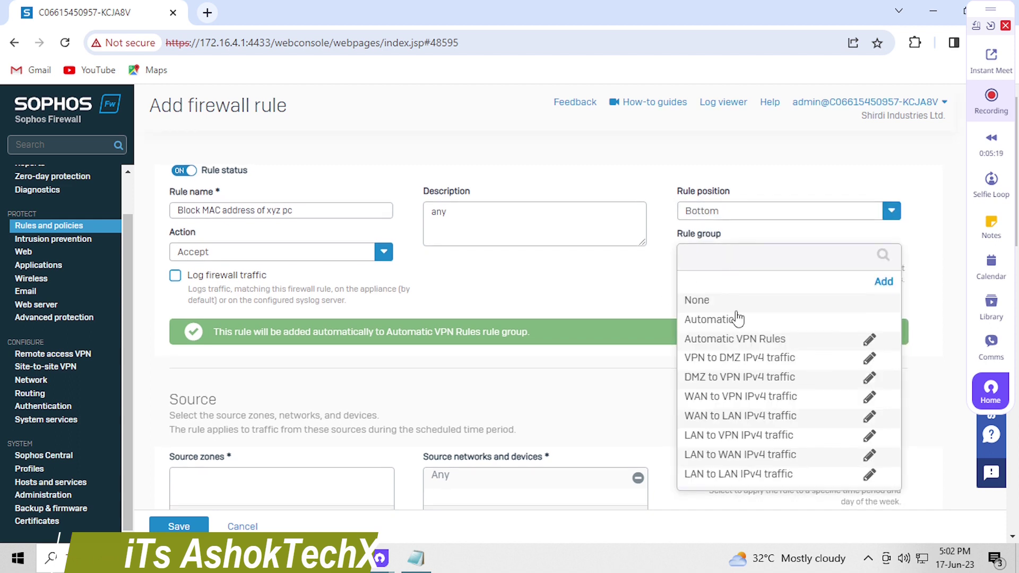
click(626, 306)
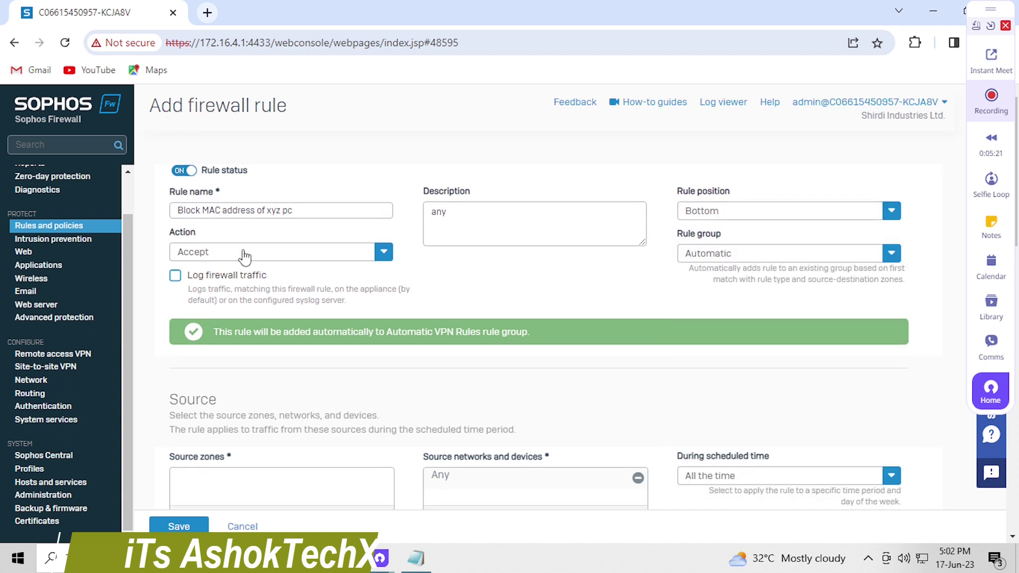
click(212, 251)
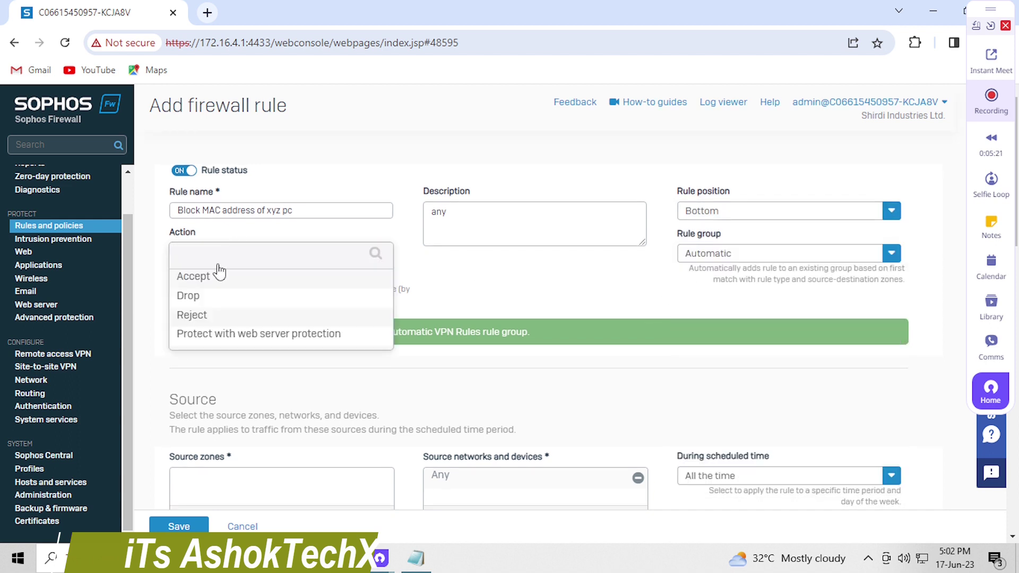
click(187, 296)
click(193, 251)
click(191, 317)
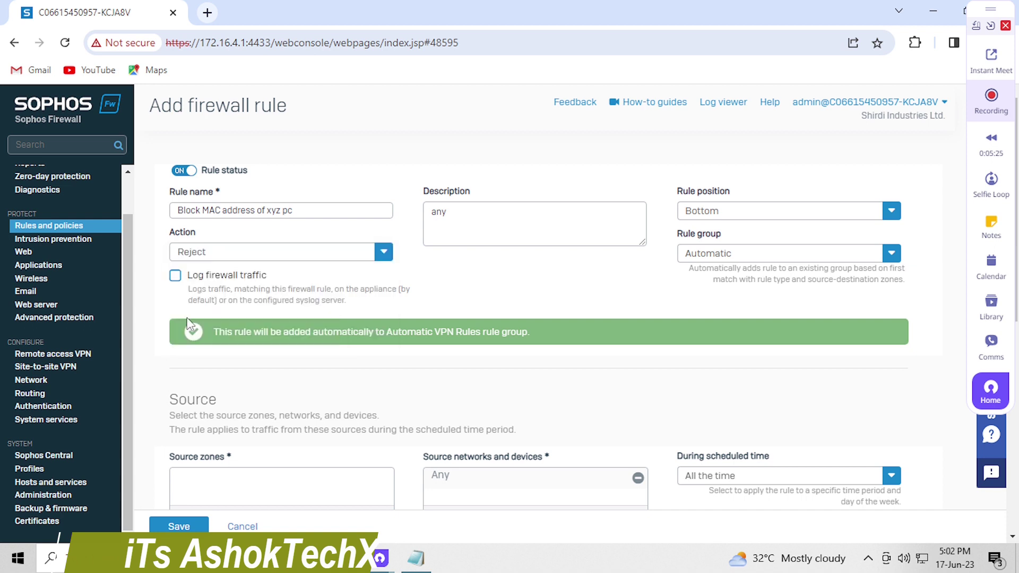
click(193, 252)
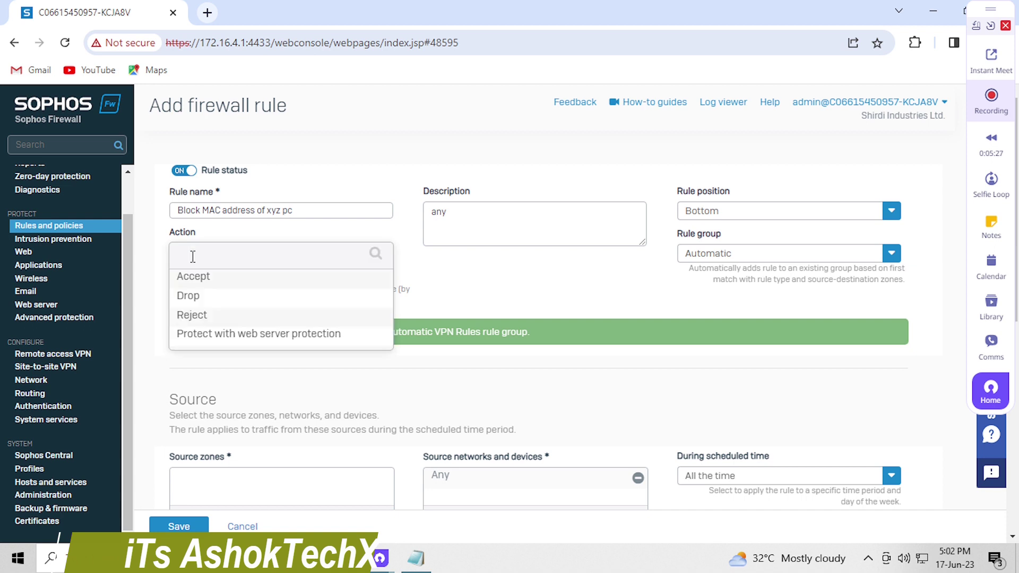
click(188, 295)
scroll(237, 262, down, 7)
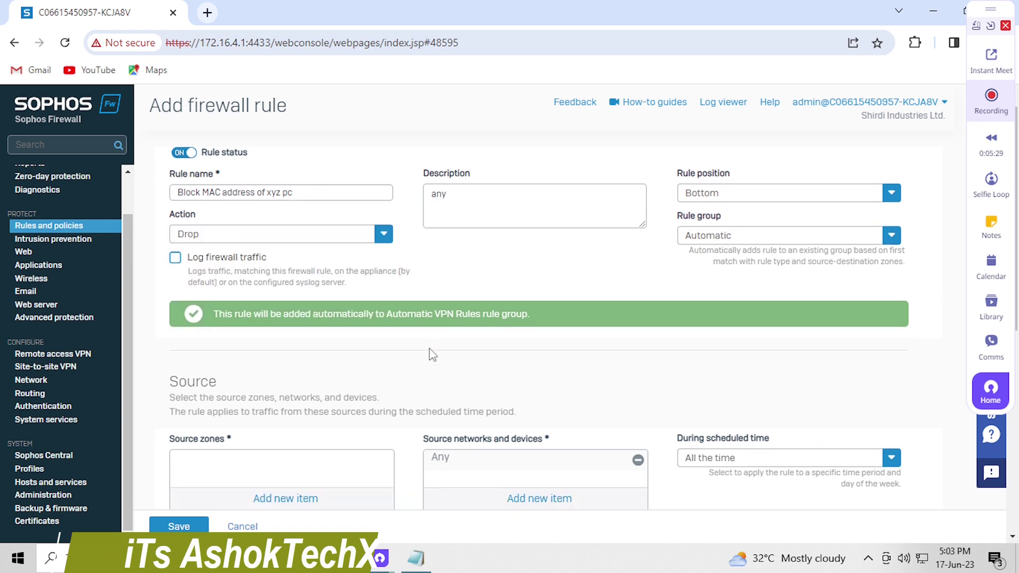
scroll(381, 295, up, 4)
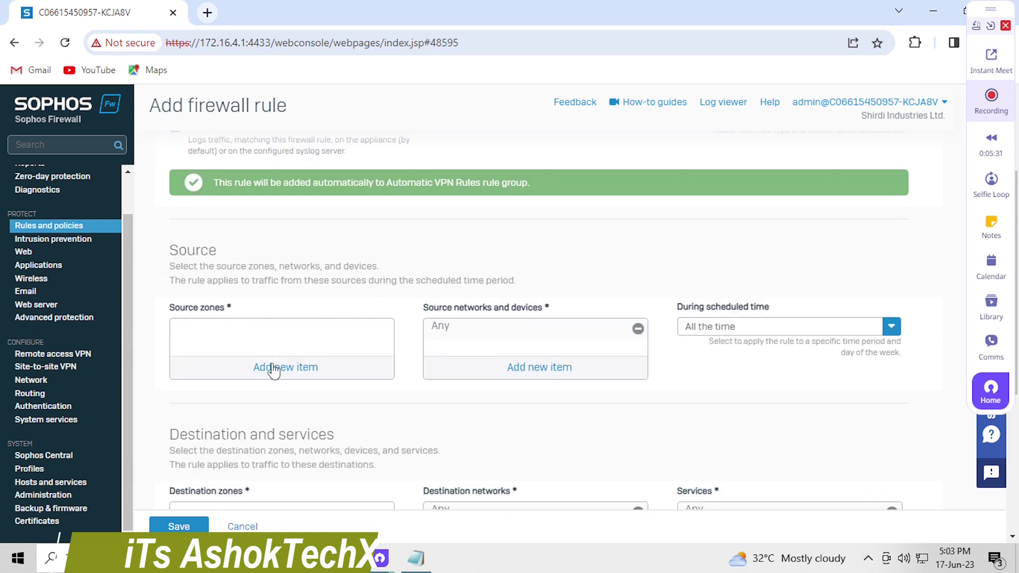
Set the rule's source zone to Any
click(275, 367)
click(183, 379)
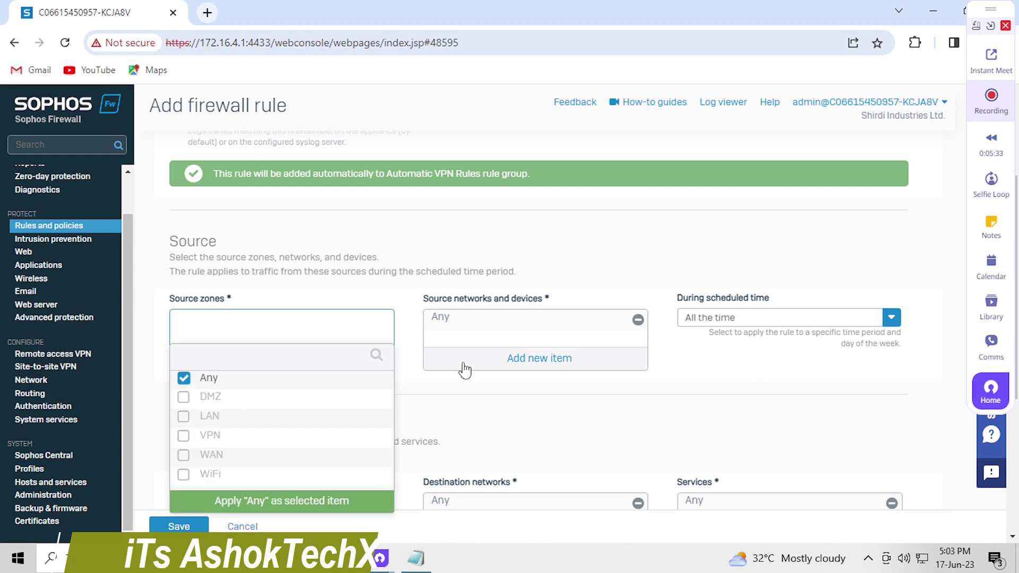
click(294, 501)
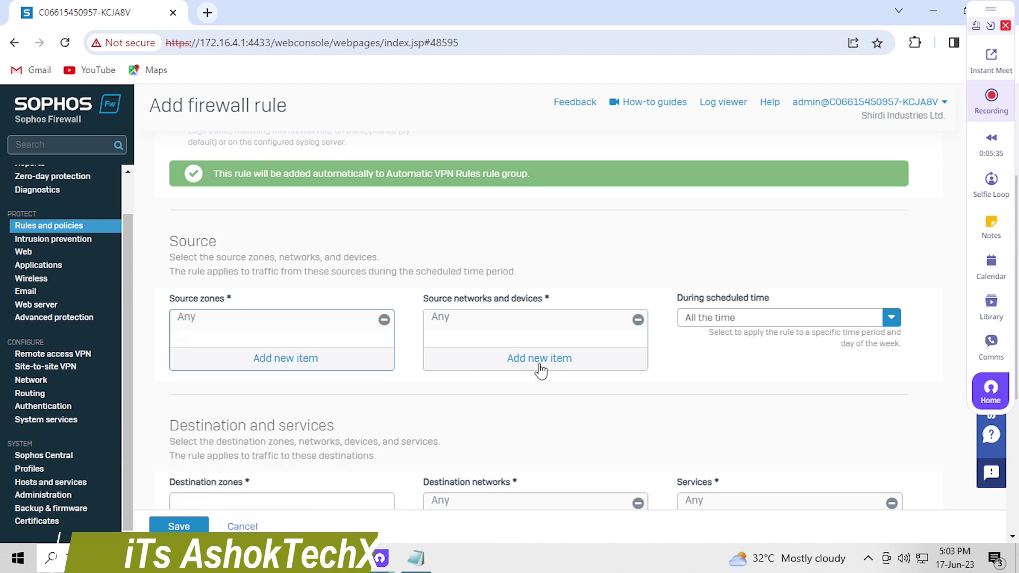
Open the source networks and devices list and clear the default Any selection
click(537, 361)
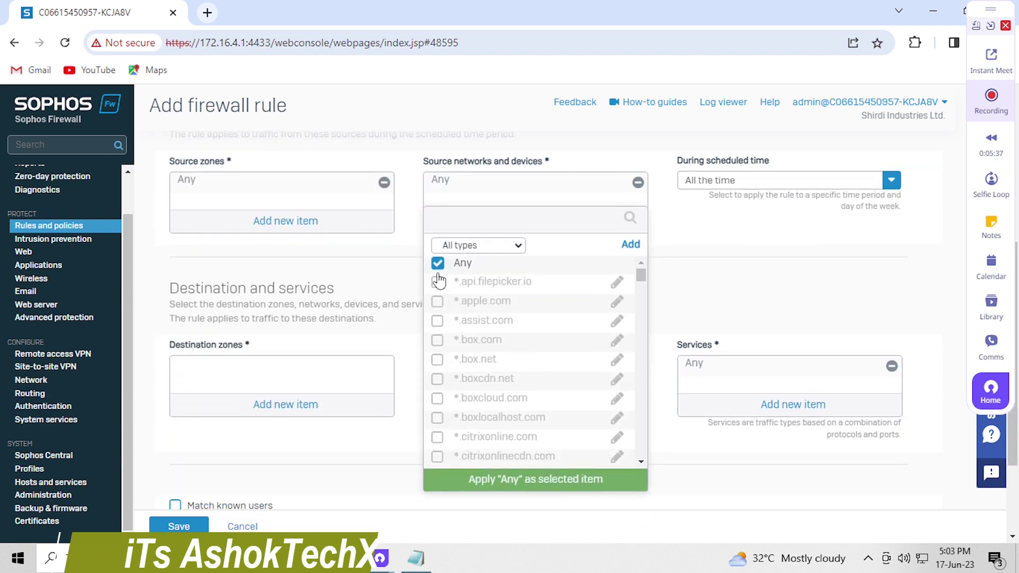
click(437, 268)
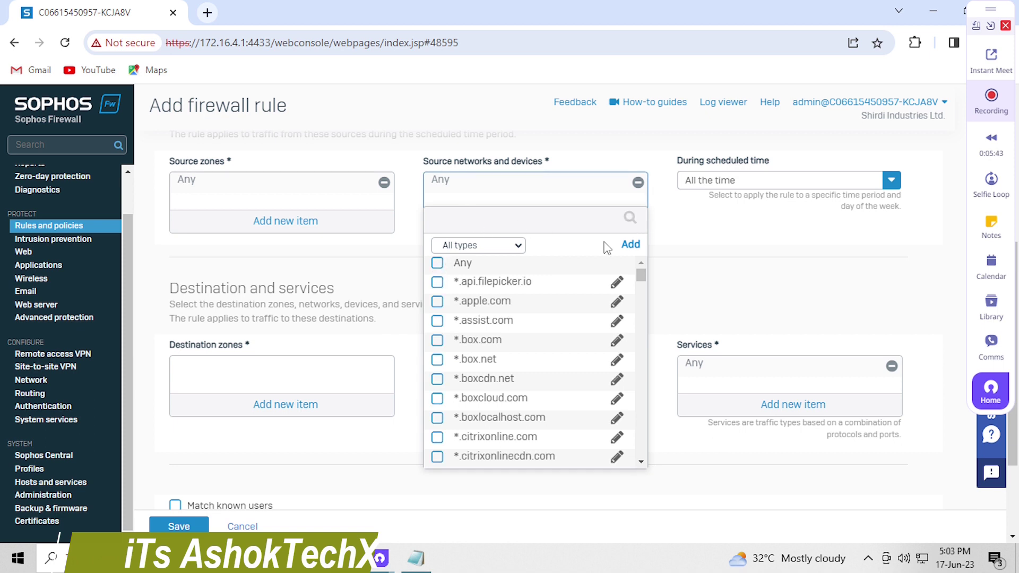
click(482, 246)
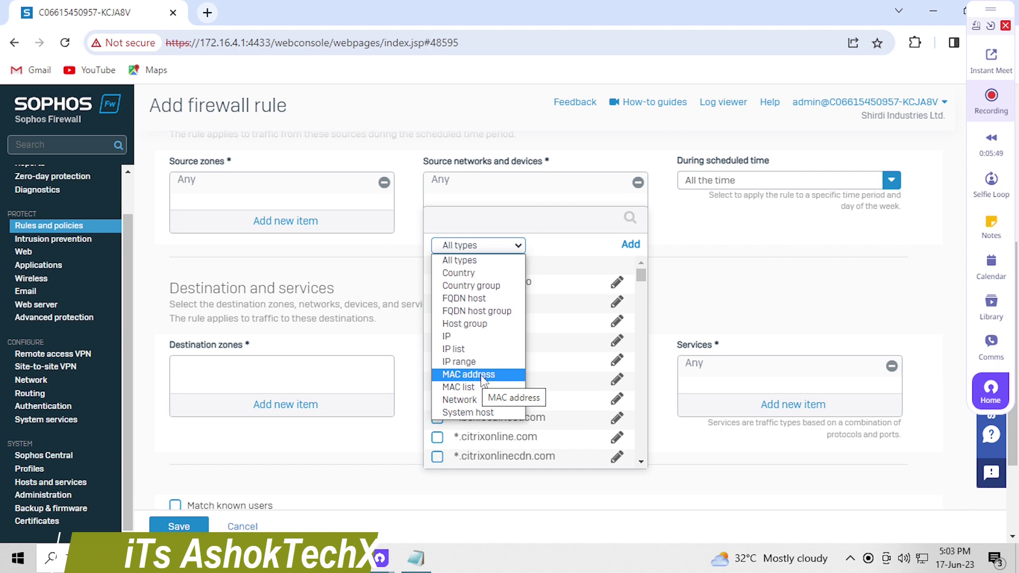
click(518, 218)
click(486, 248)
click(486, 247)
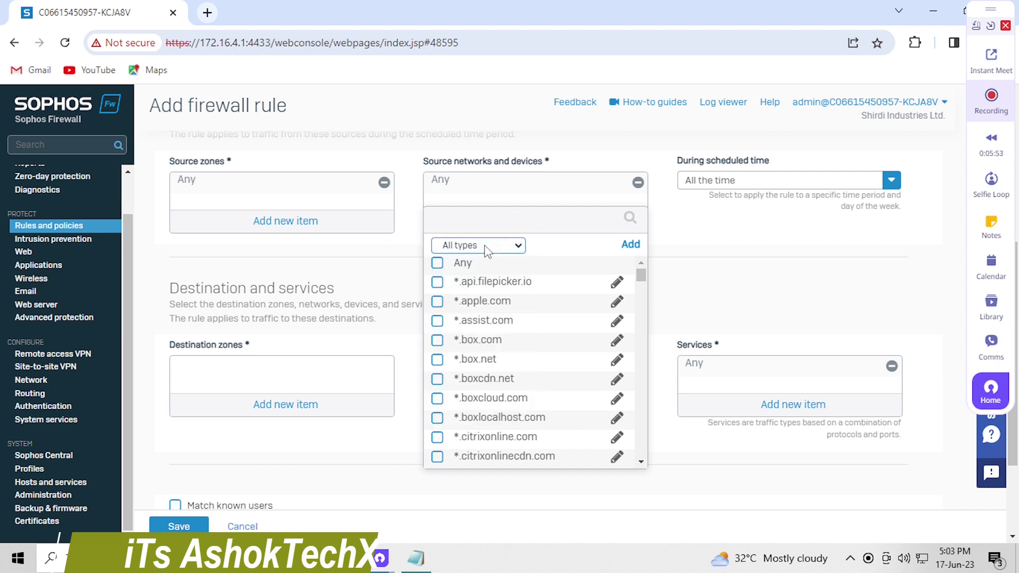
click(530, 267)
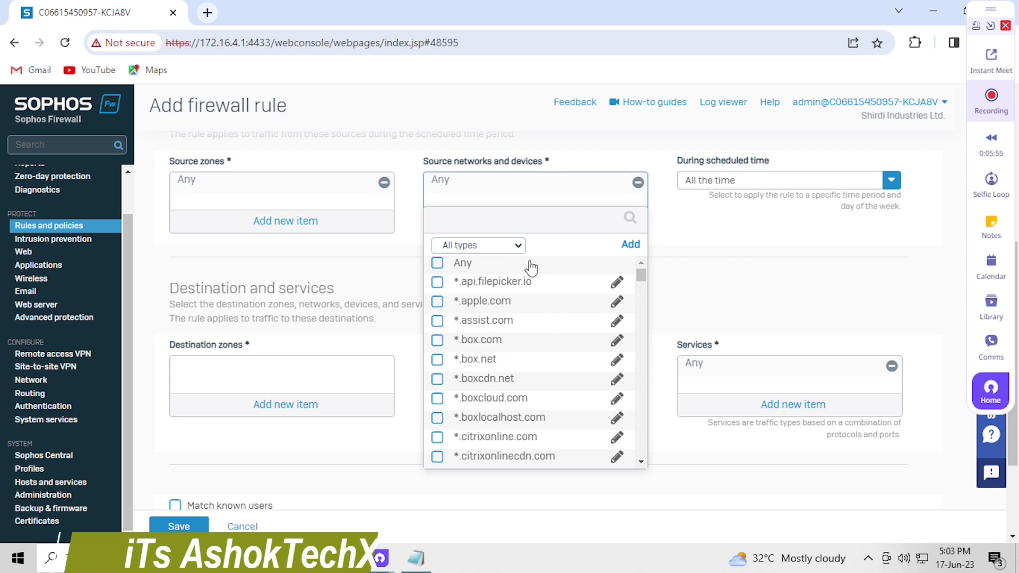
click(531, 267)
click(437, 263)
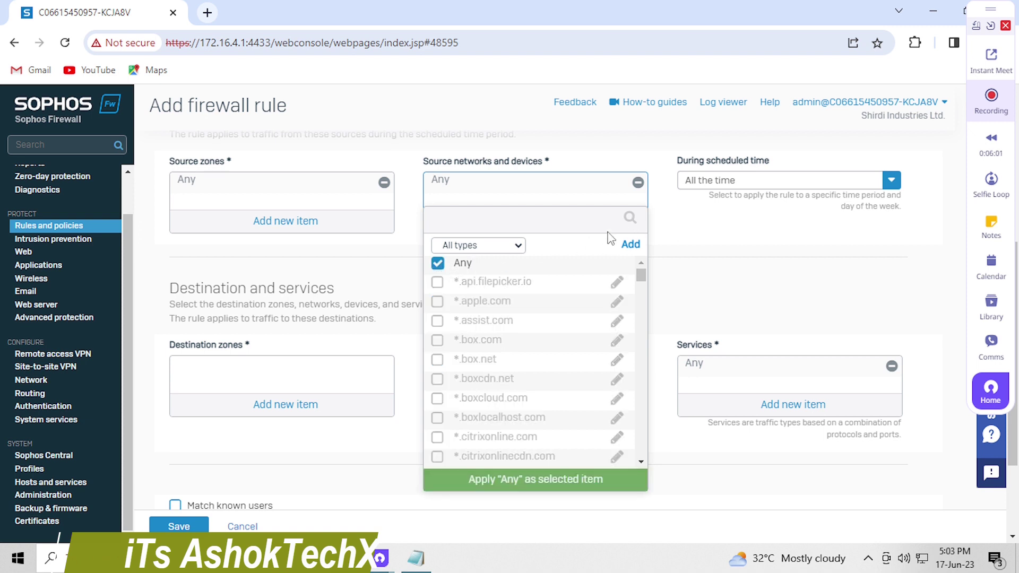
click(437, 263)
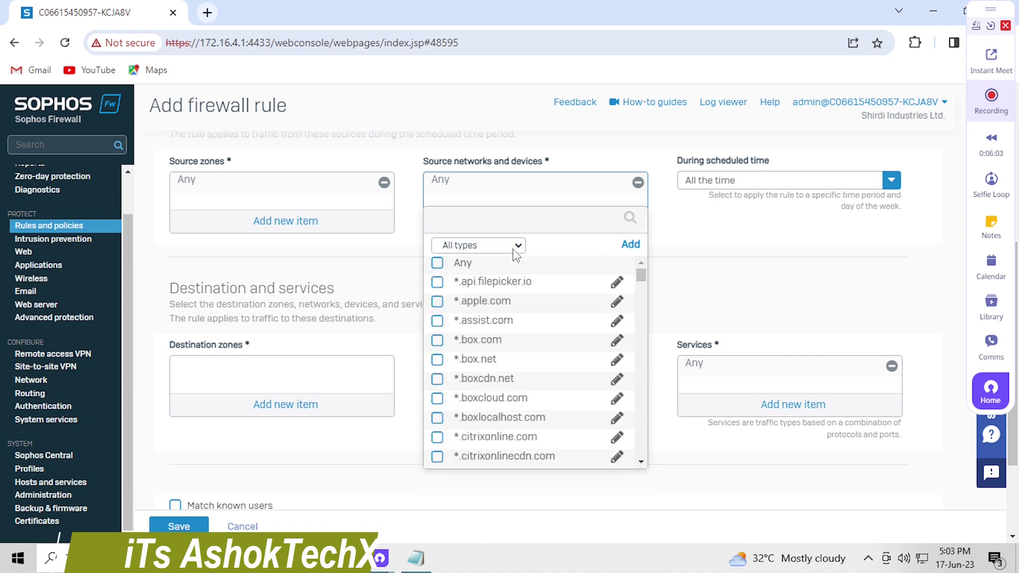
click(512, 247)
click(524, 256)
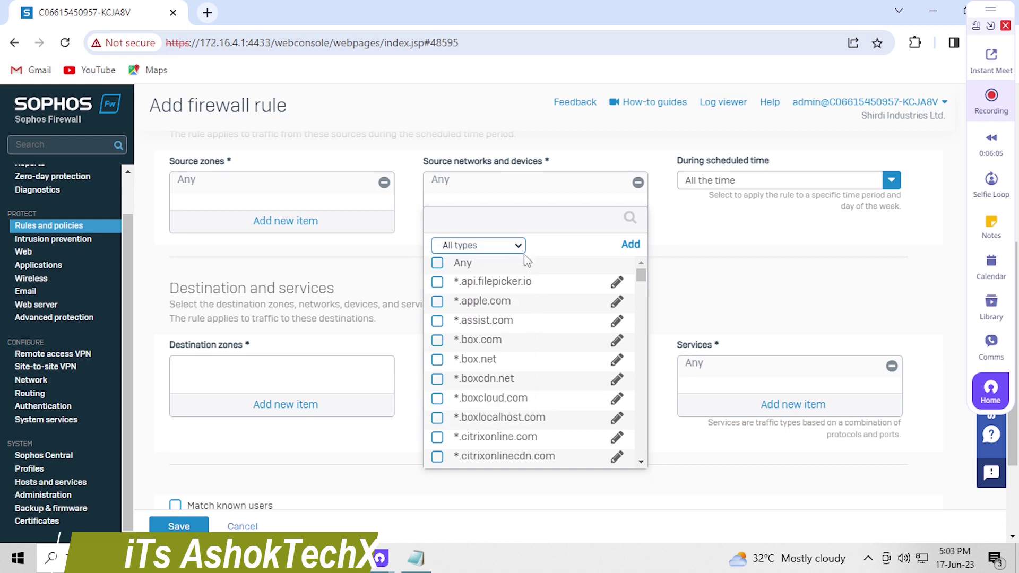
Apply the MAC Address Blocking host as the source, leaving schedule at All the time
scroll(508, 396, down, 5)
scroll(514, 390, down, 5)
scroll(525, 392, down, 5)
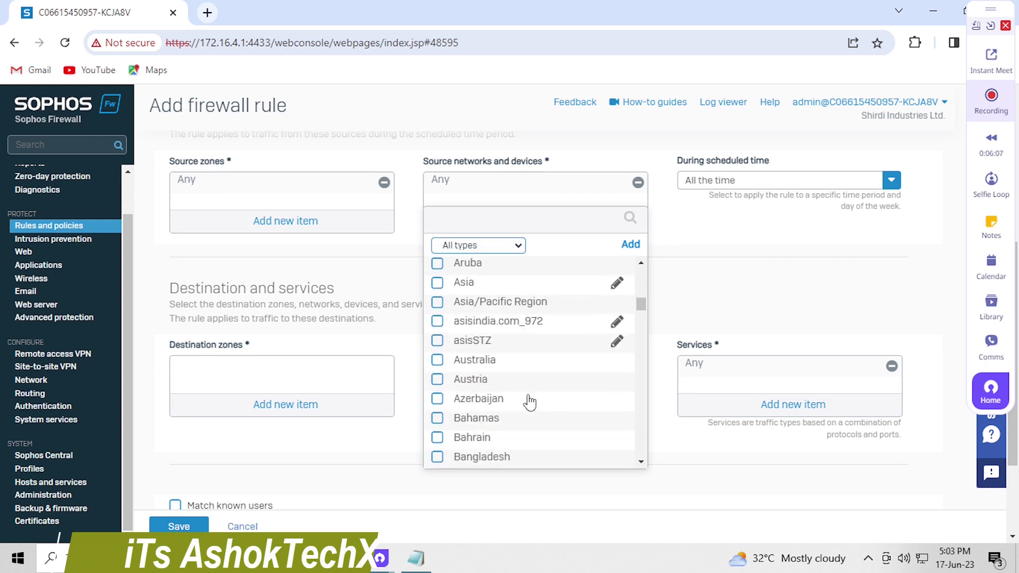
scroll(528, 398, down, 10)
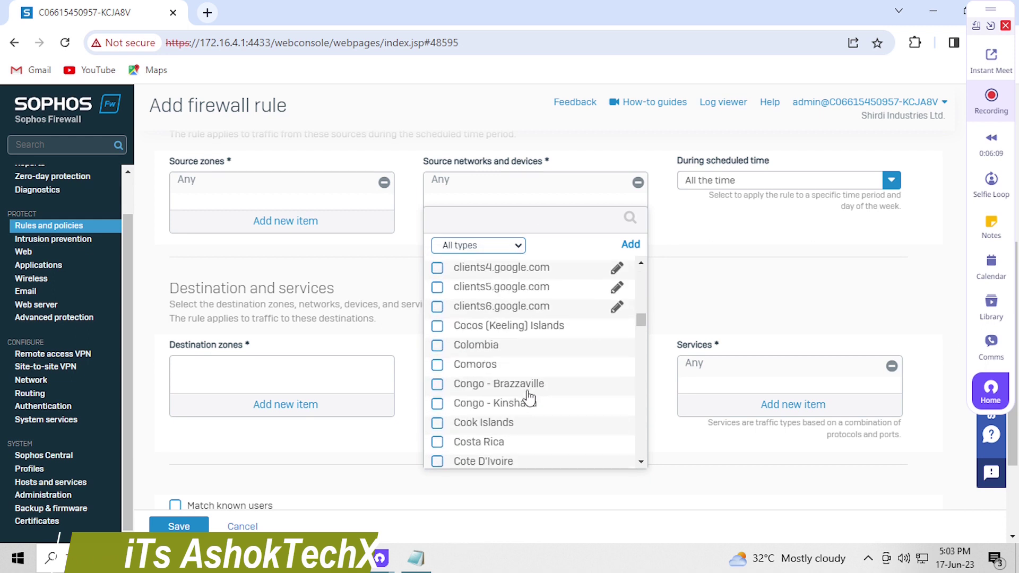
click(472, 211)
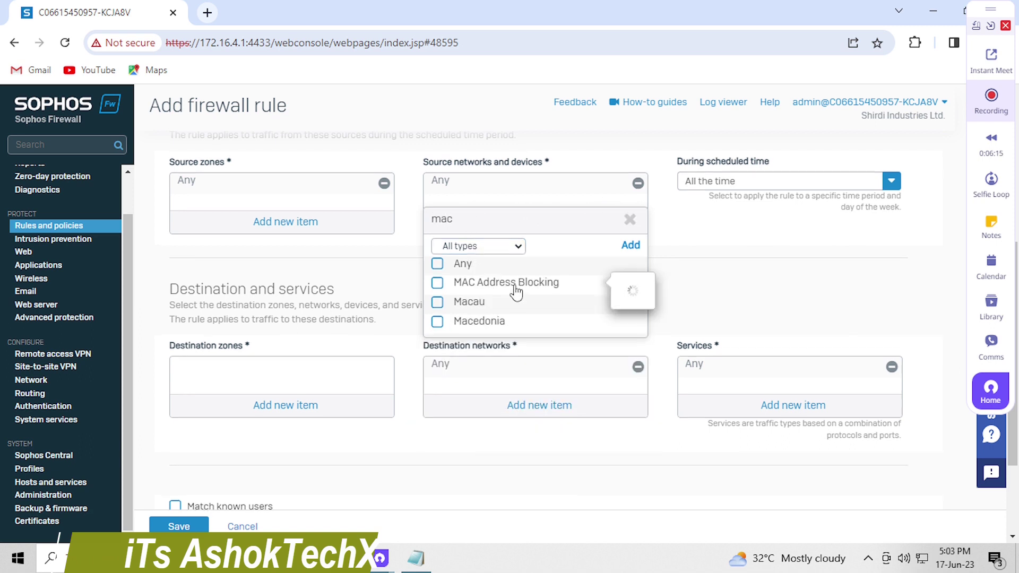
click(443, 288)
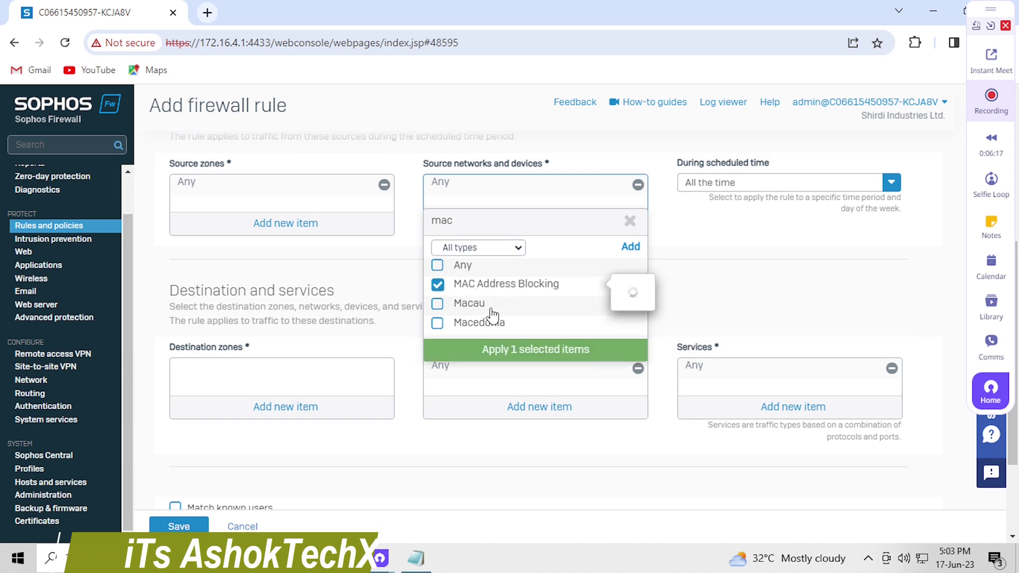
click(539, 351)
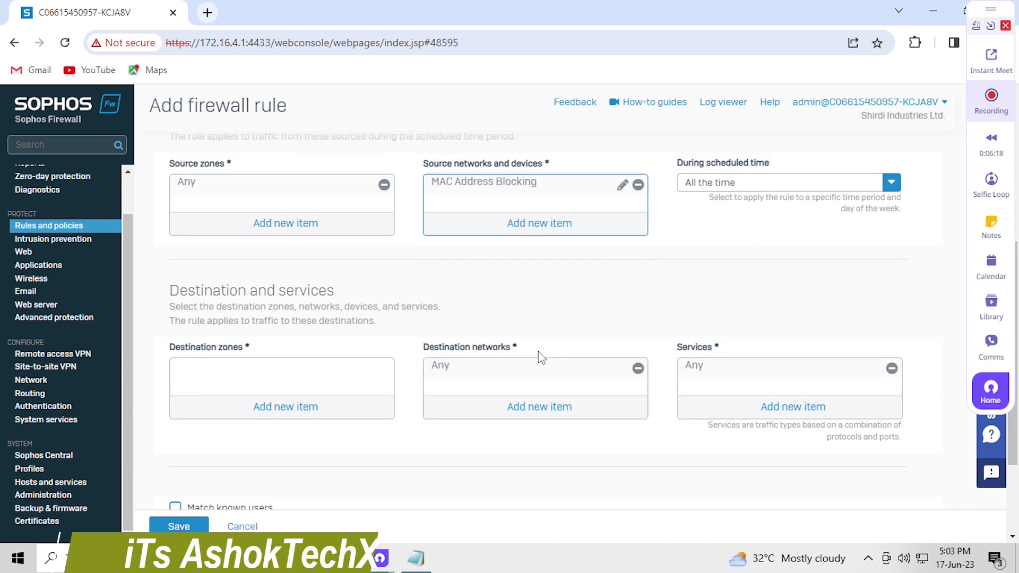
click(736, 191)
click(716, 230)
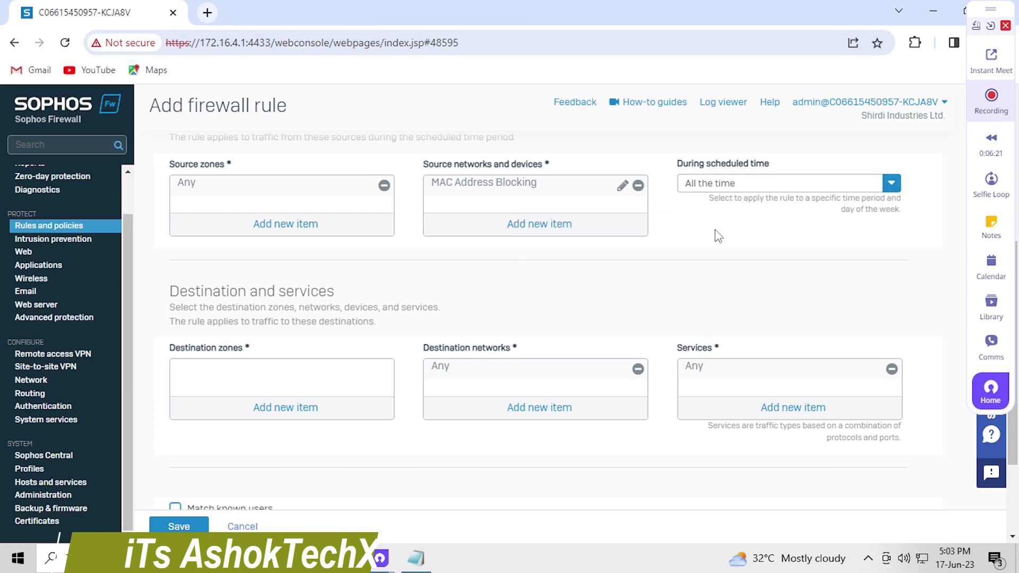
Set the rule's destination zone to Any
click(740, 184)
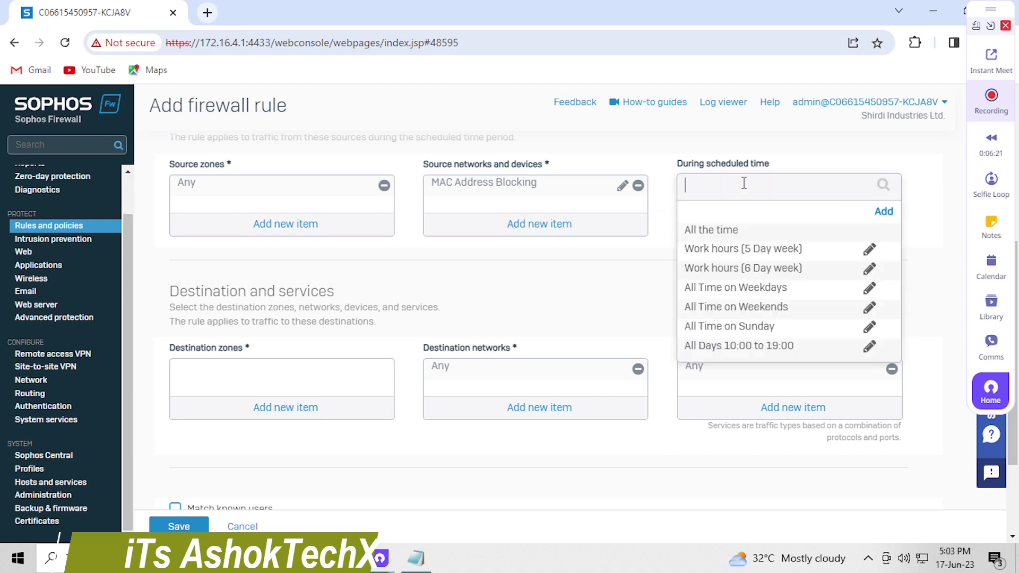
click(727, 236)
click(287, 416)
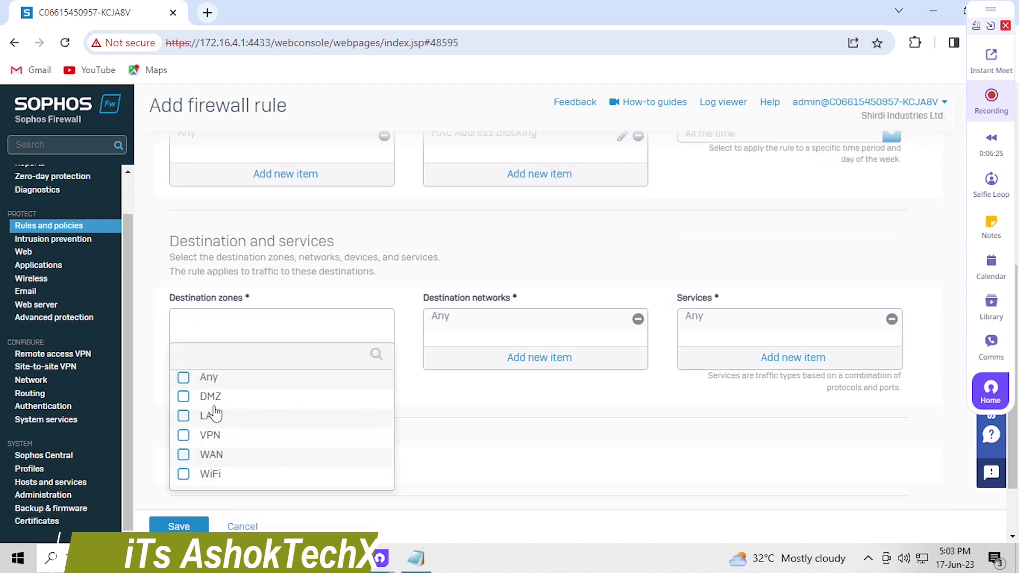
click(184, 378)
click(297, 501)
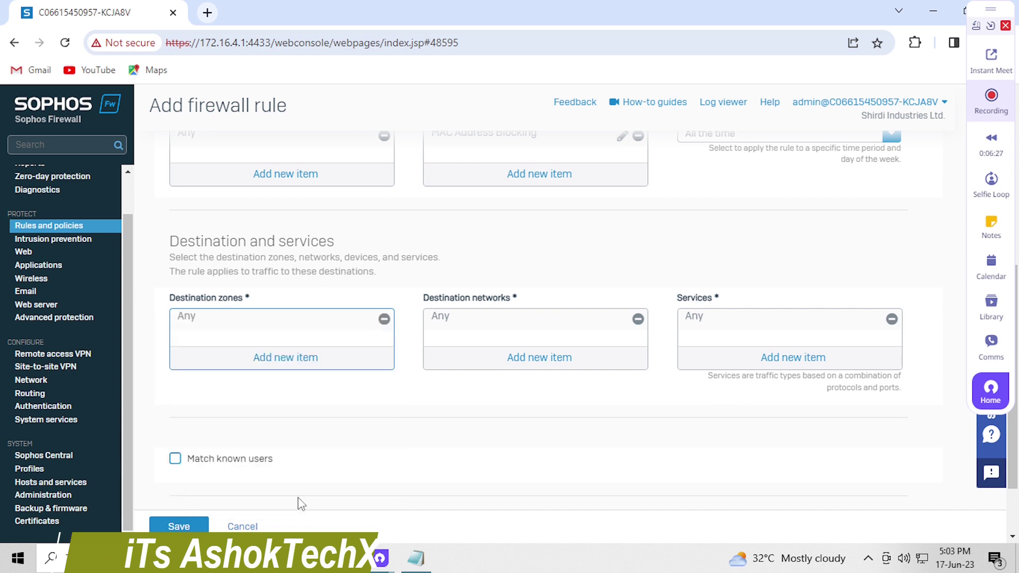
Keep destination networks as Any and save the firewall rule
click(553, 359)
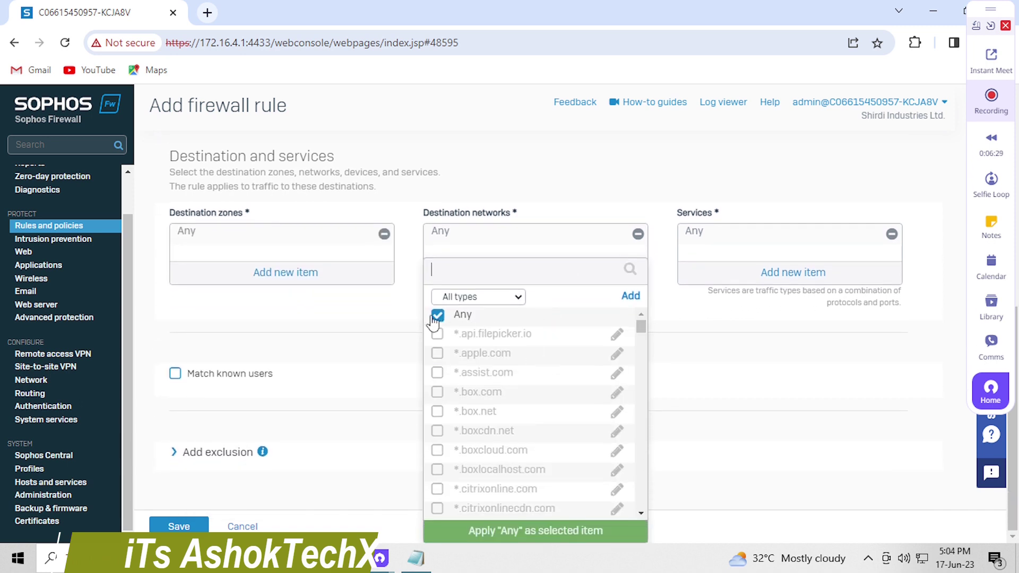
click(390, 319)
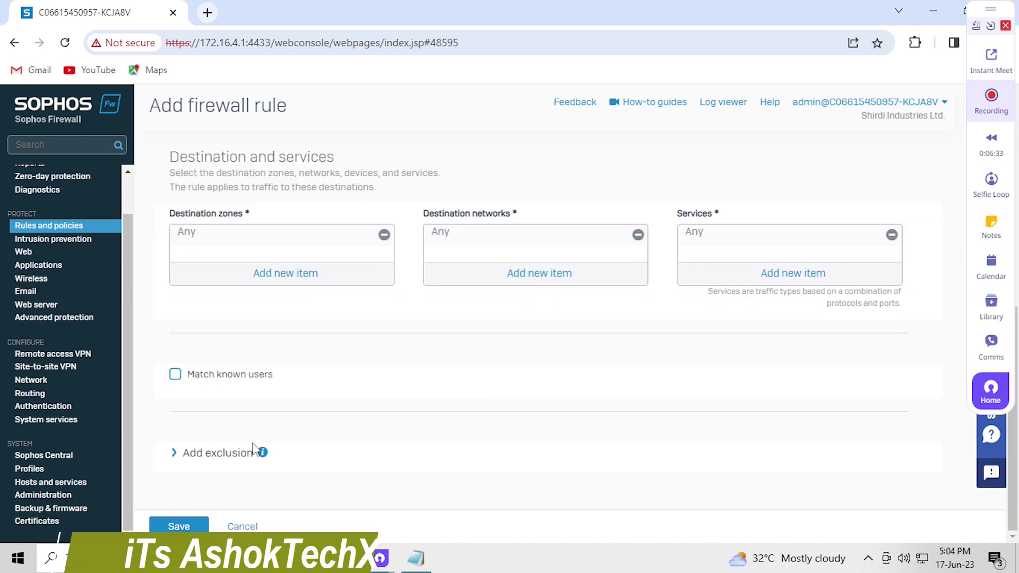
click(178, 525)
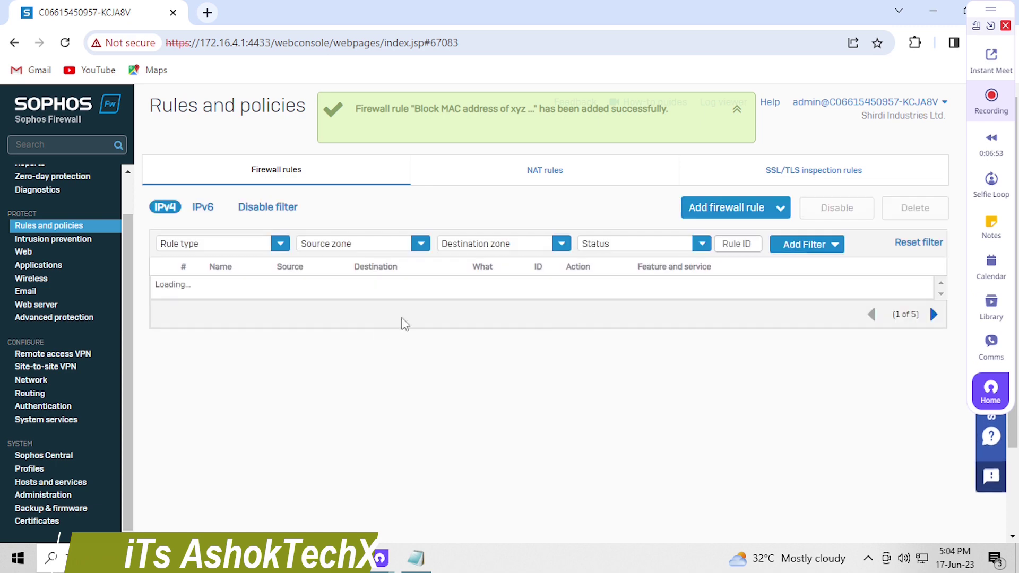
Review the firewall rules, reload the Firewall rules tab, and scroll to the default Drop all rule
scroll(372, 350, down, 10)
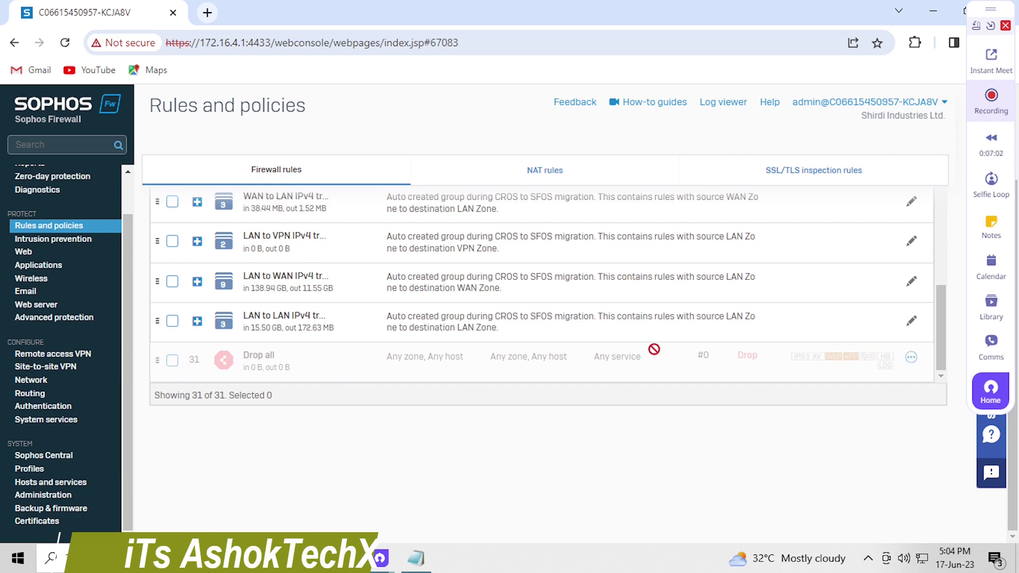
scroll(654, 349, up, 5)
scroll(654, 350, down, 5)
click(283, 170)
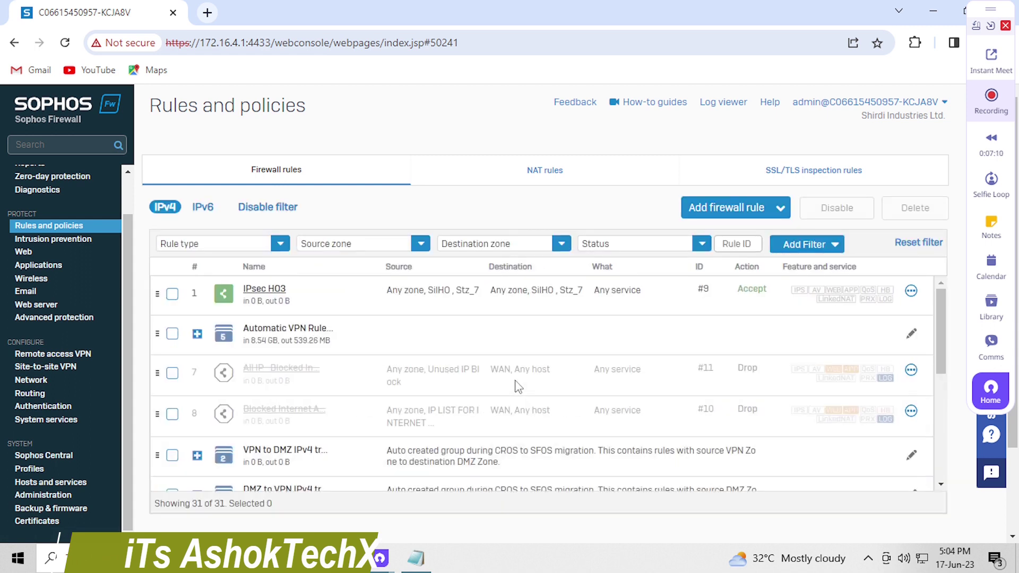
scroll(518, 391, down, 10)
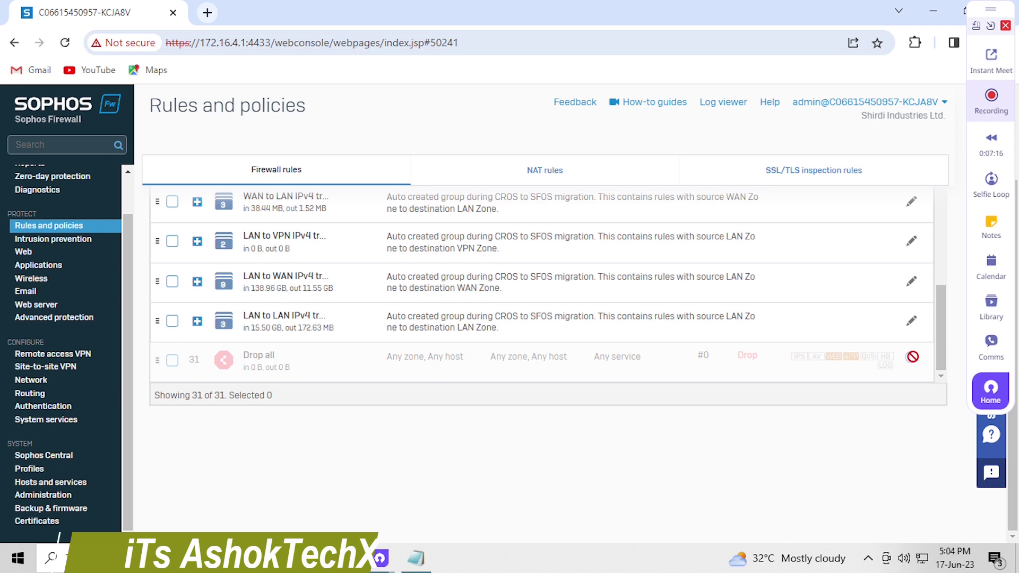
scroll(803, 357, up, 10)
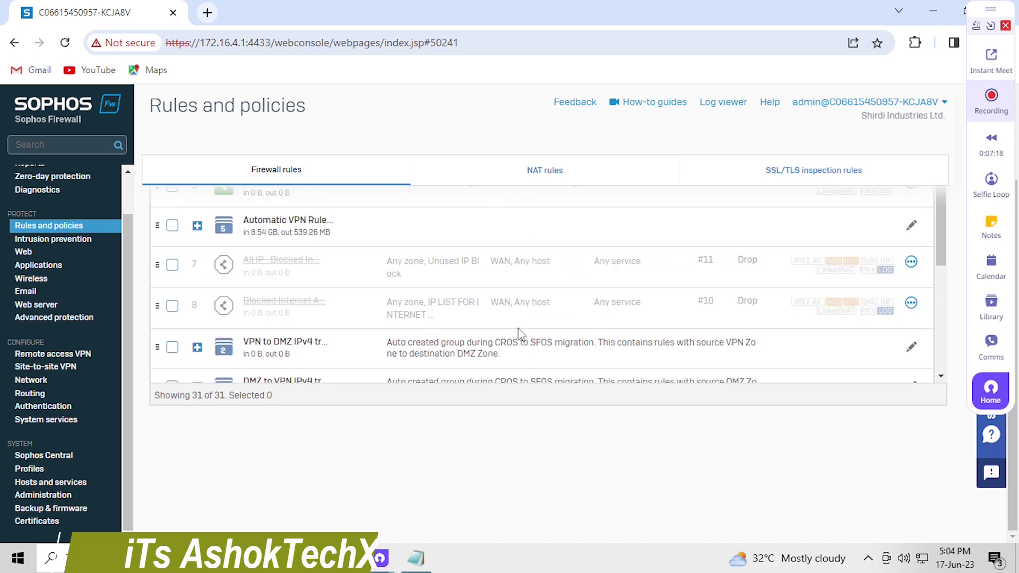
scroll(518, 332, down, 1)
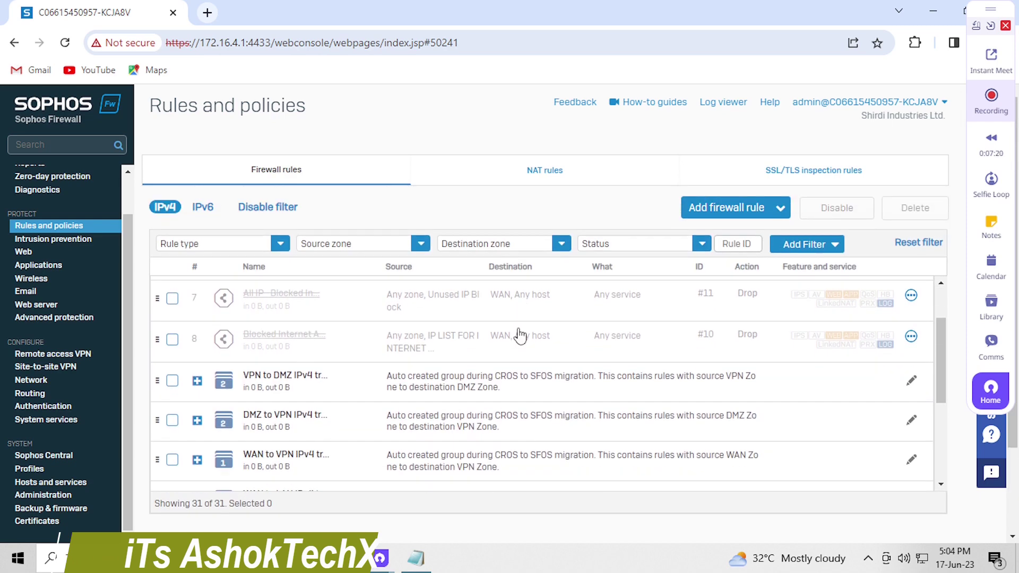
scroll(519, 335, down, 3)
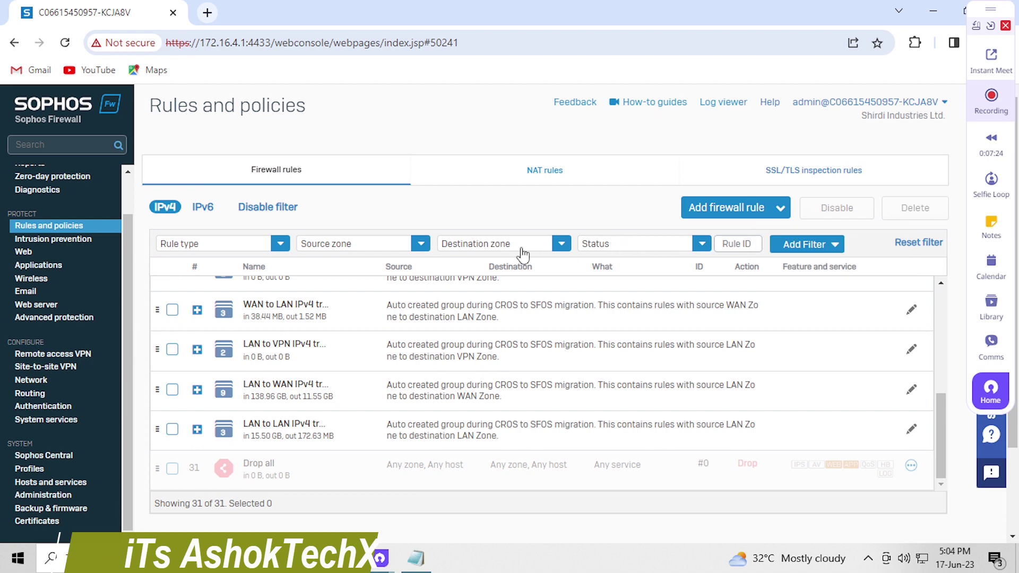
Inspect the Rule type, Source zone, Destination zone and Status filter options, then focus the rule ID filter
click(281, 244)
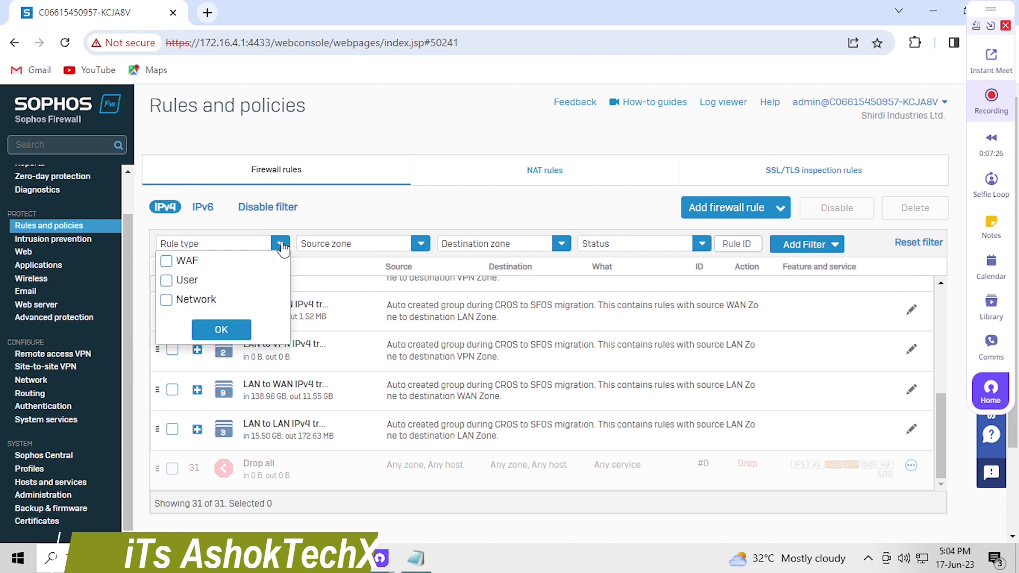
click(420, 244)
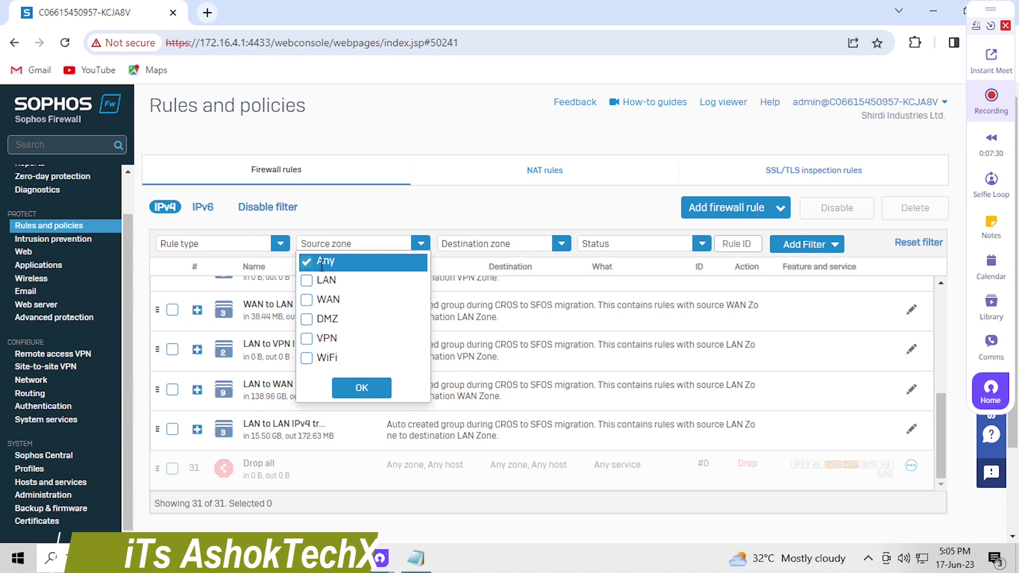
click(546, 245)
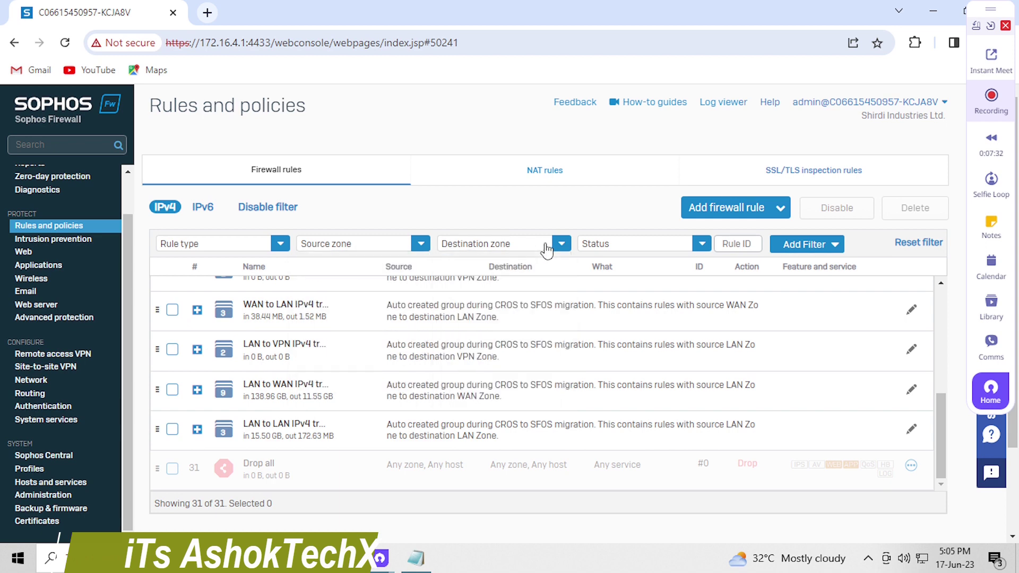
click(637, 244)
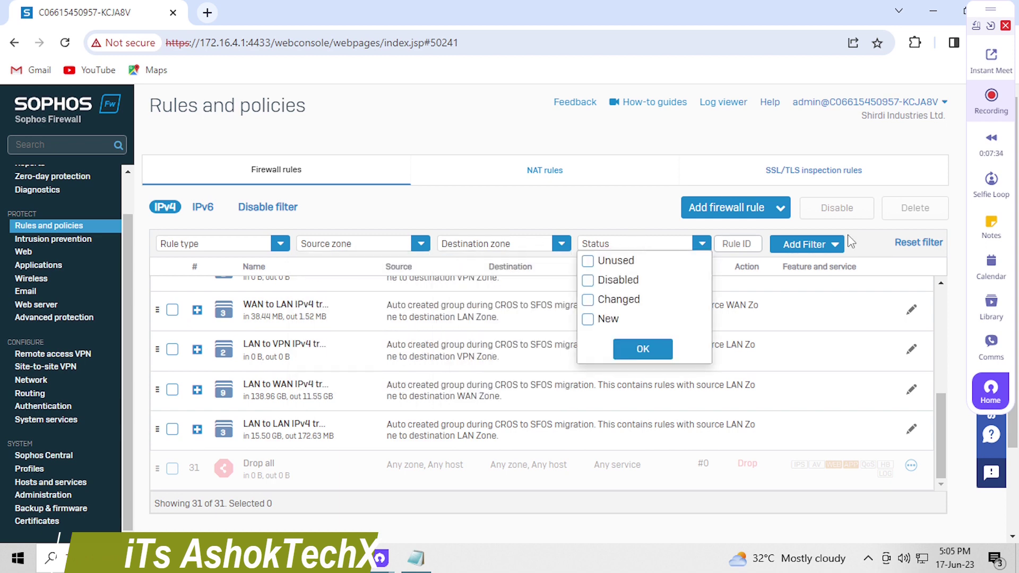
click(869, 229)
click(732, 242)
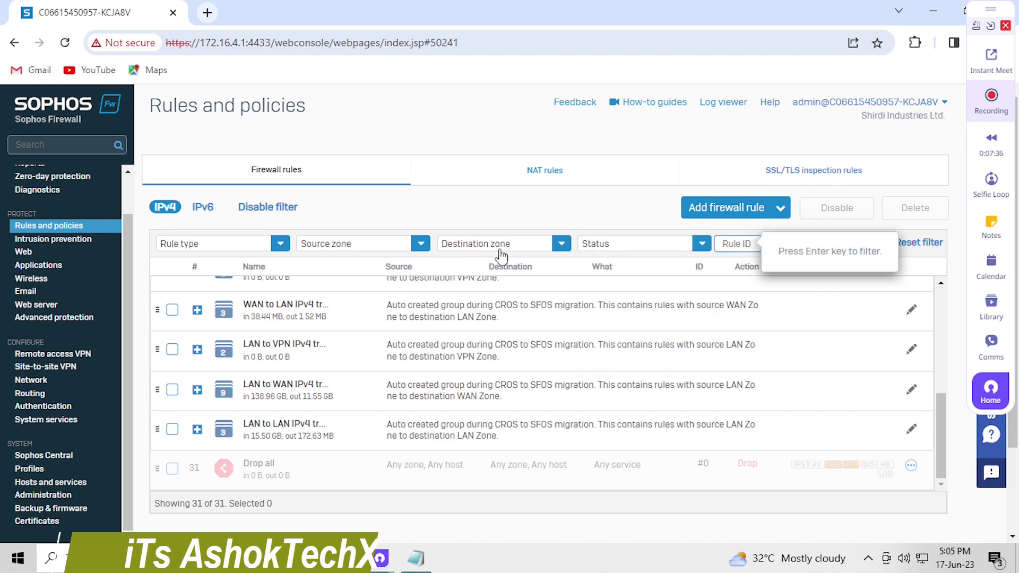
Expand the LAN to LAN rule group, then reload the Rules and policies page
scroll(318, 387, down, 2)
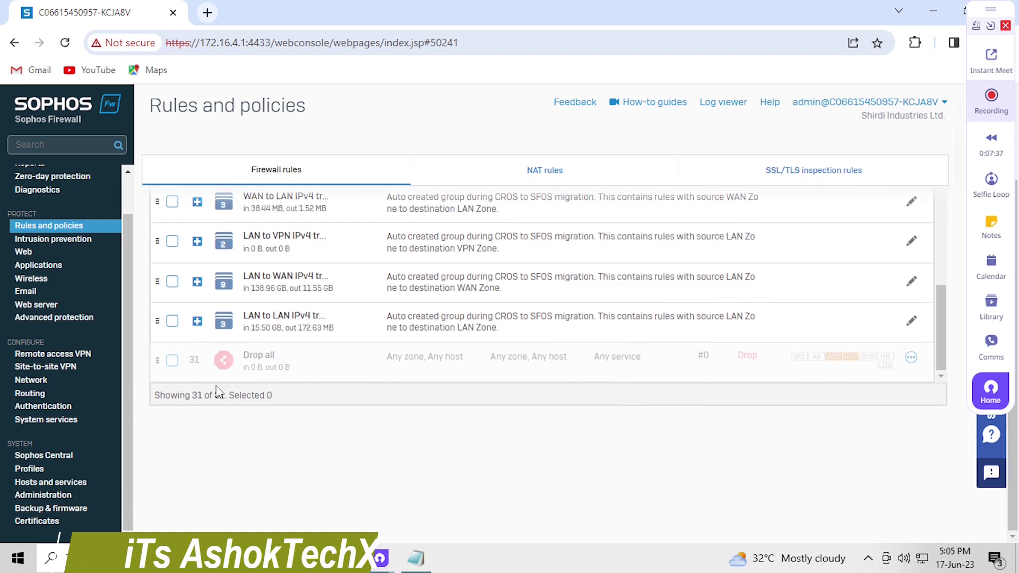
click(197, 324)
scroll(488, 357, down, 2)
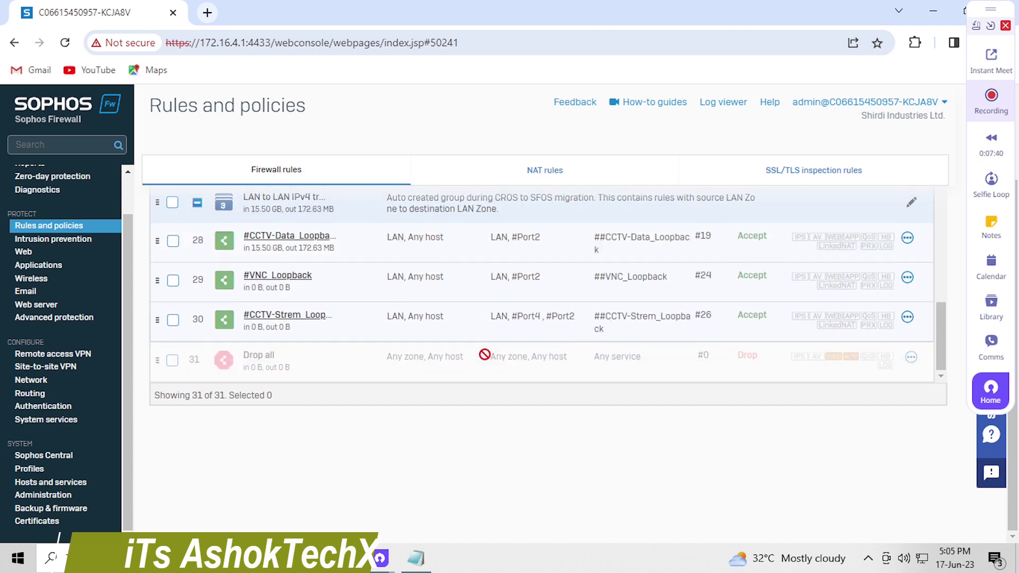
scroll(485, 358, up, 5)
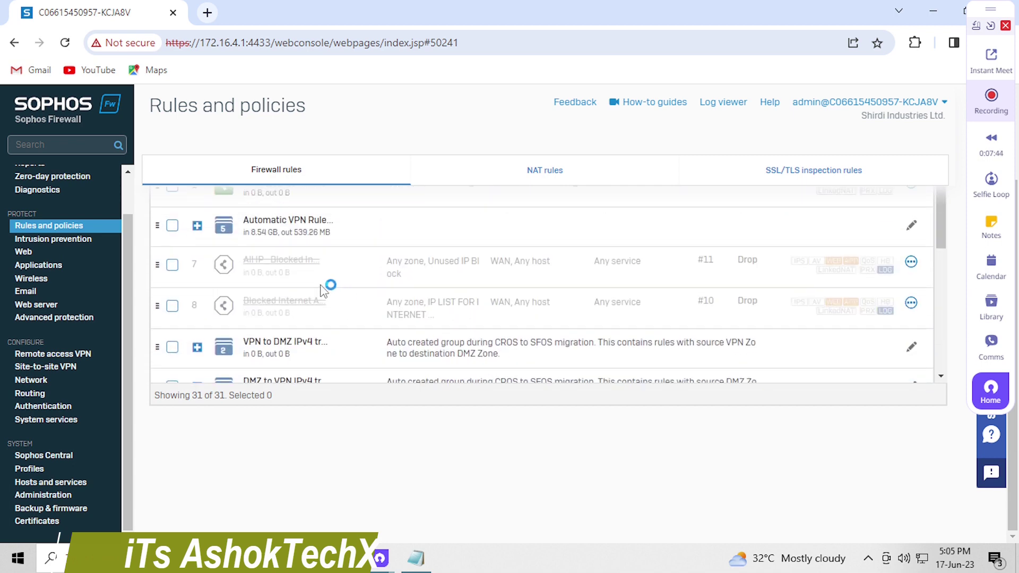
click(53, 226)
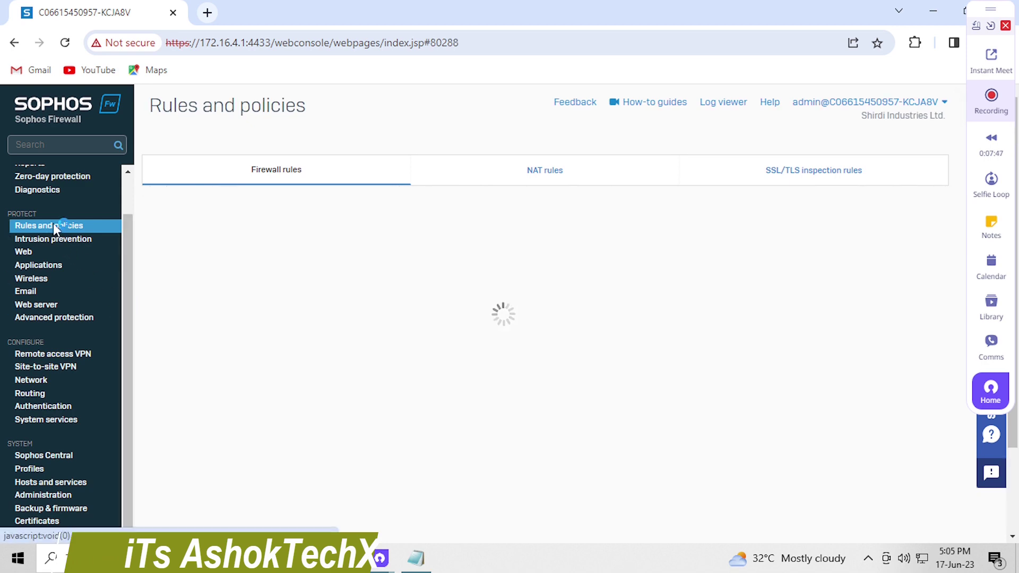
Review the setup notes in Notepad, then check the actions menu of rule 6, the MAC-blocking Drop rule
click(418, 558)
key(ctrl+a)
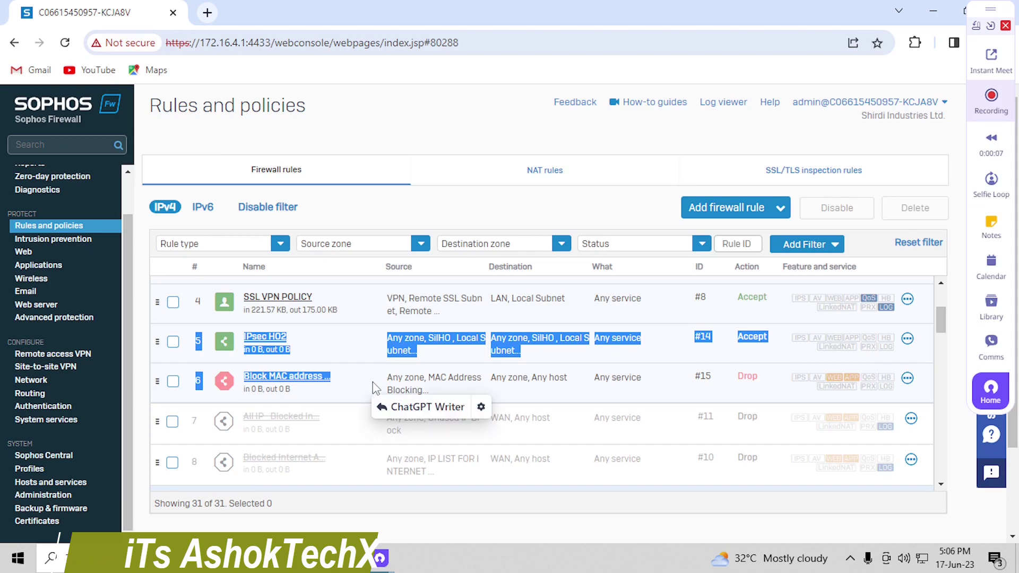
click(485, 387)
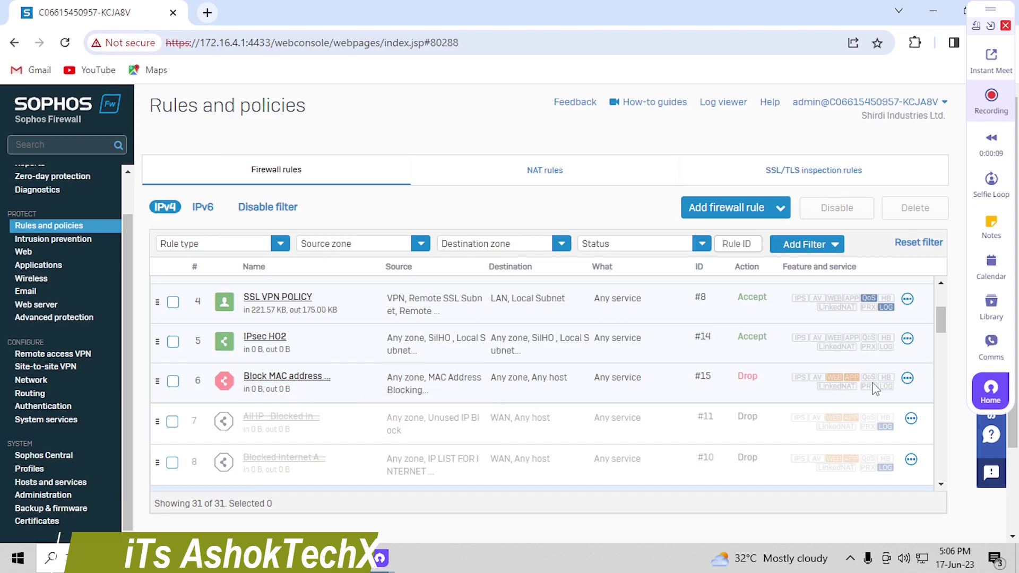
click(907, 378)
click(907, 378)
Launch a new Notepad window from Windows search
click(51, 557)
text(notepad)
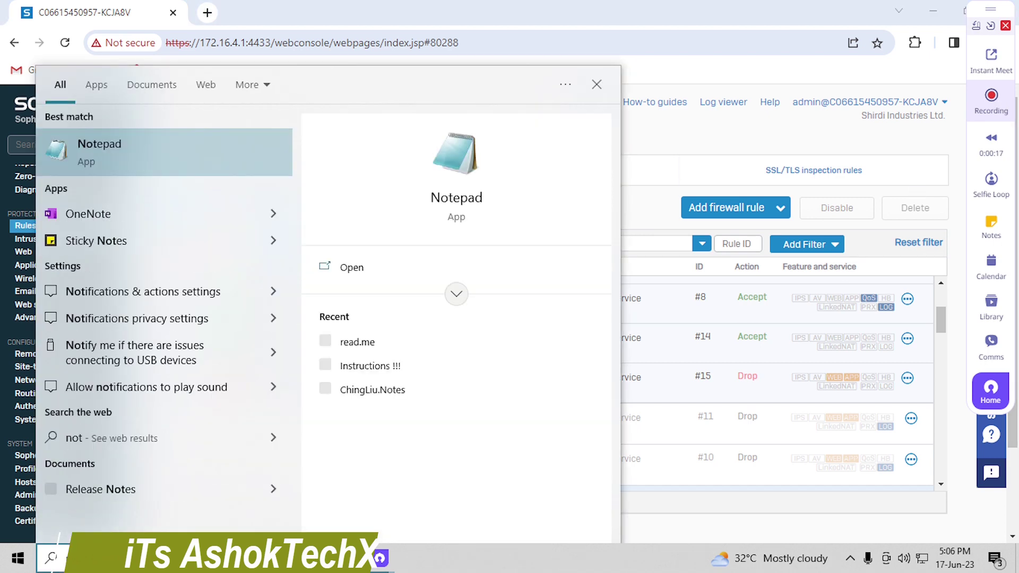
key(Return)
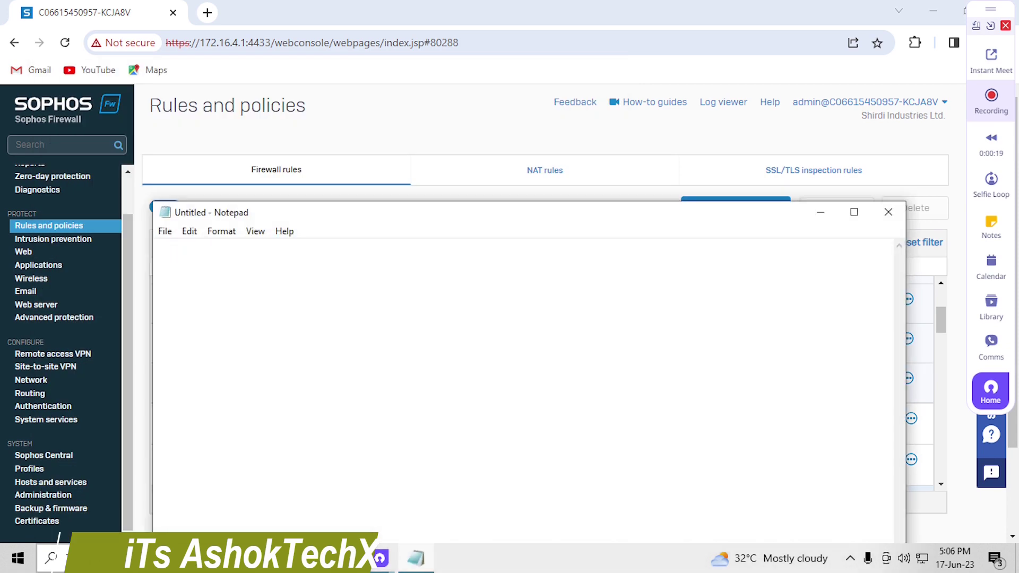
Write the closing note "that all... Thanks for watching..." with a second line "have a nice day"
text(that a)
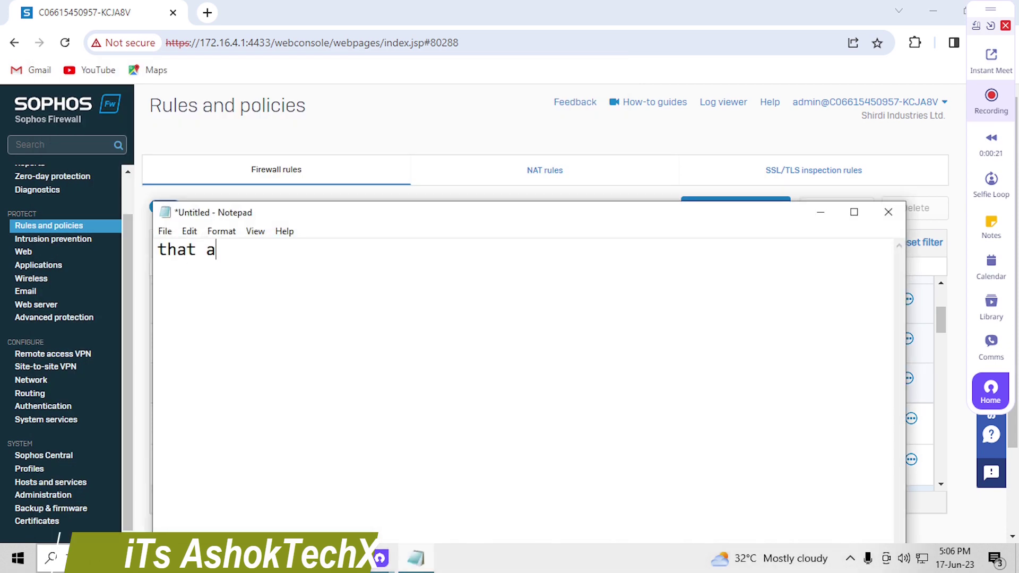
text(ll...  )
text(T)
text(hanksn)
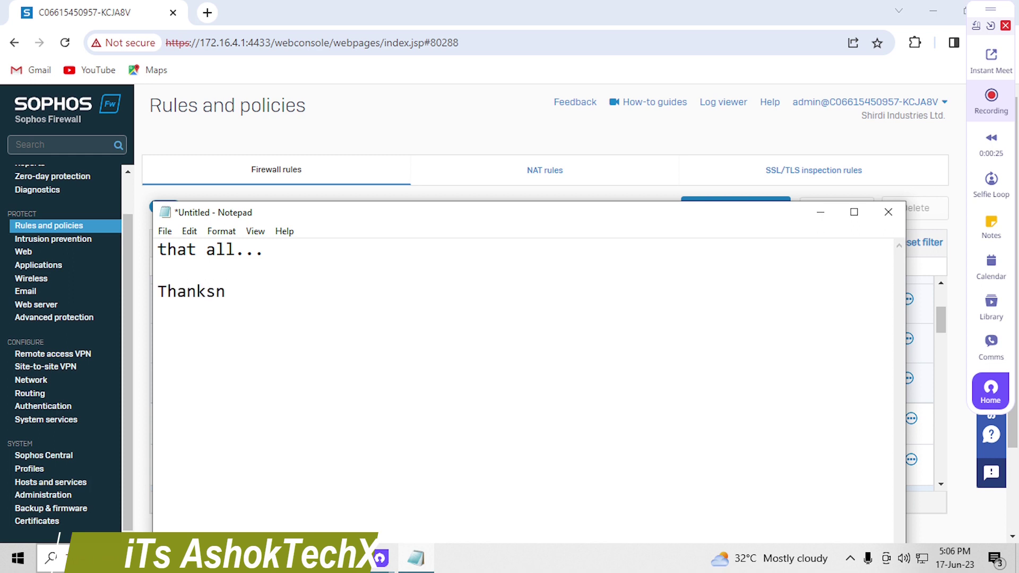
key(BackSpace)
key(BackSpace)
key(BackSpace)
text(ks for wat)
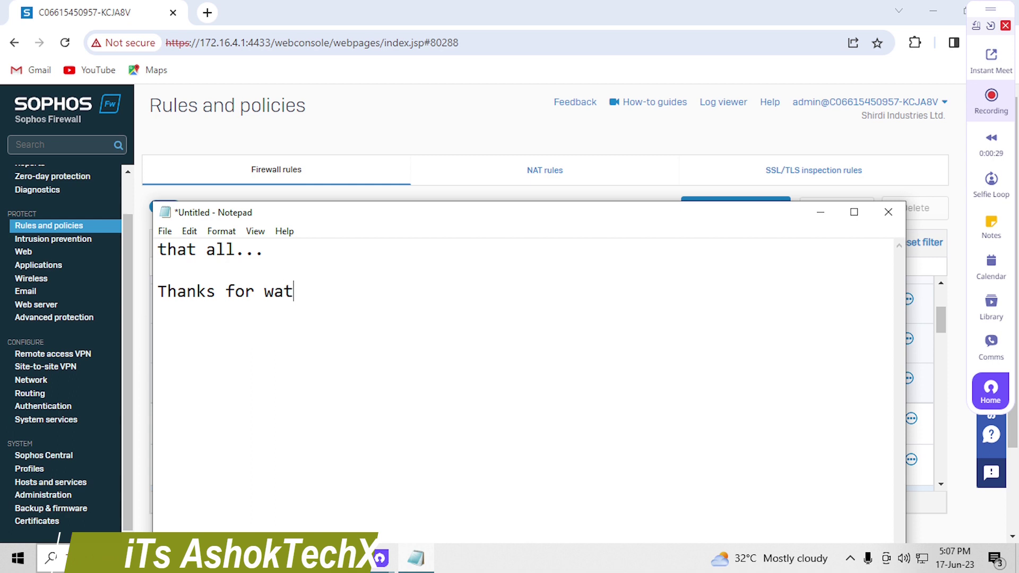
text(ching...)
key(Return)
text(have a nice day :))
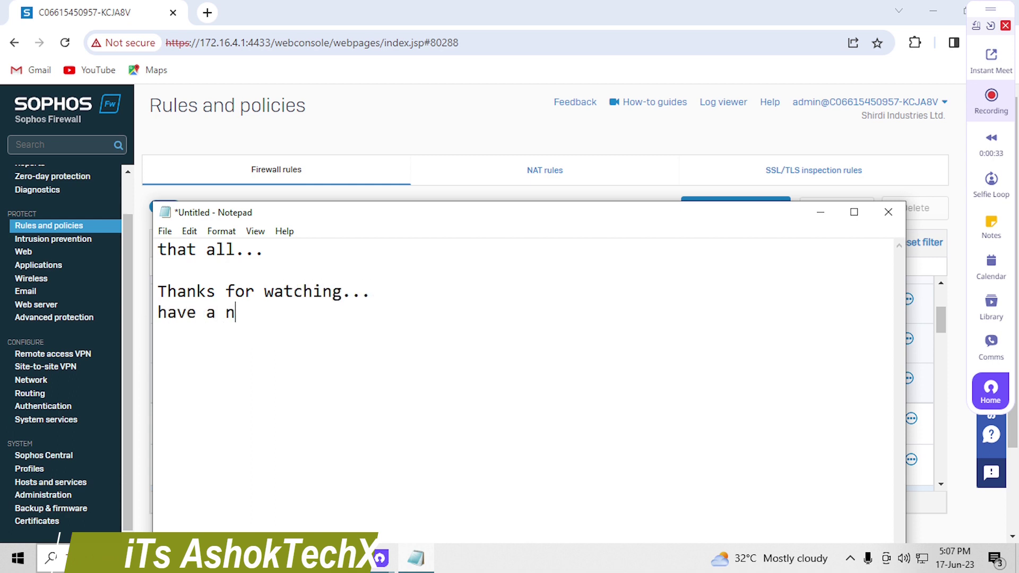